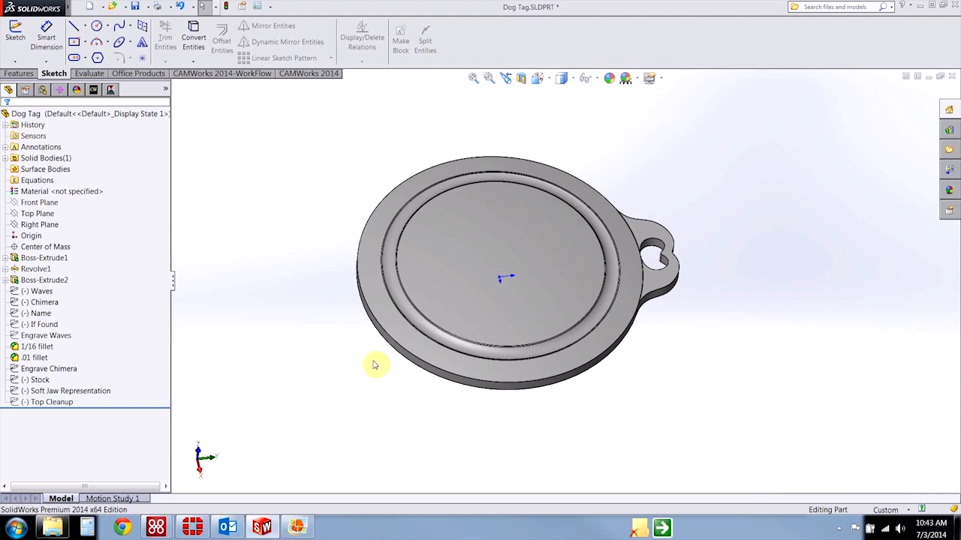
Examine the dog tag model from both sides and the machined tag in the stairs.JPG photo
left_click(211, 460)
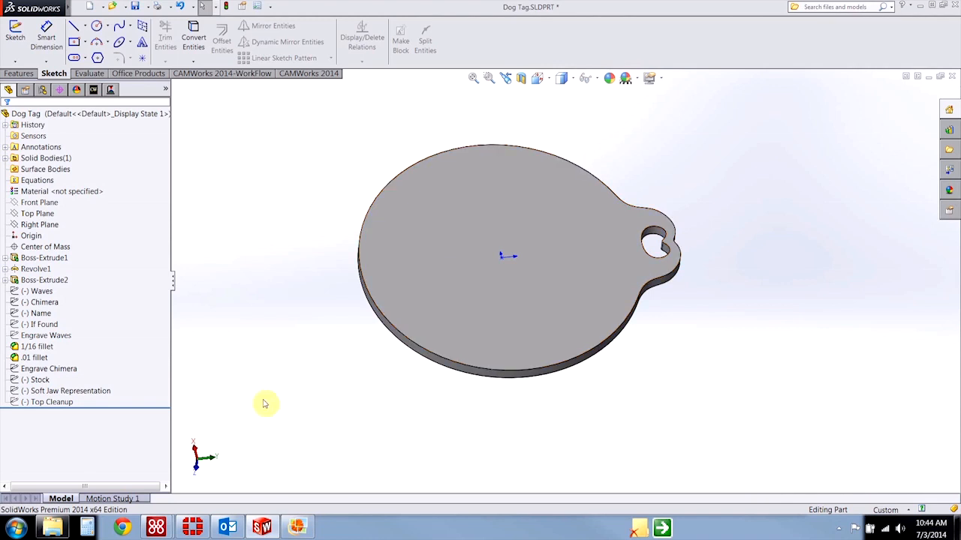
left_click(212, 460)
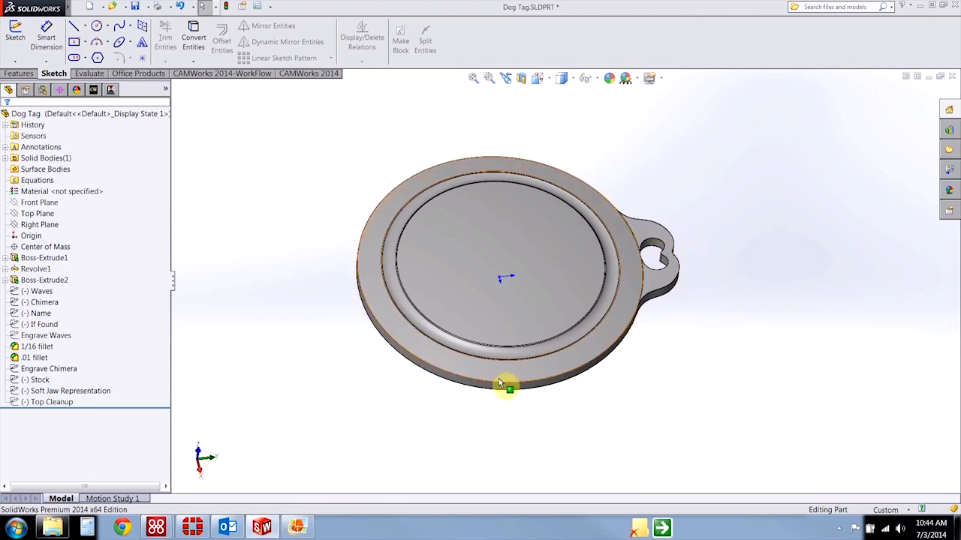
middle_click_drag(506, 386, 425, 267)
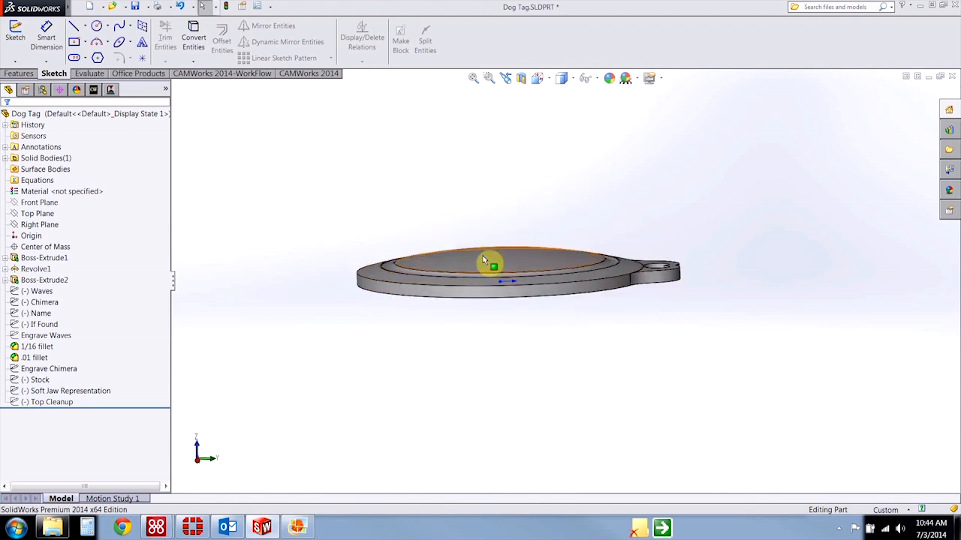
middle_click_drag(424, 215, 401, 319)
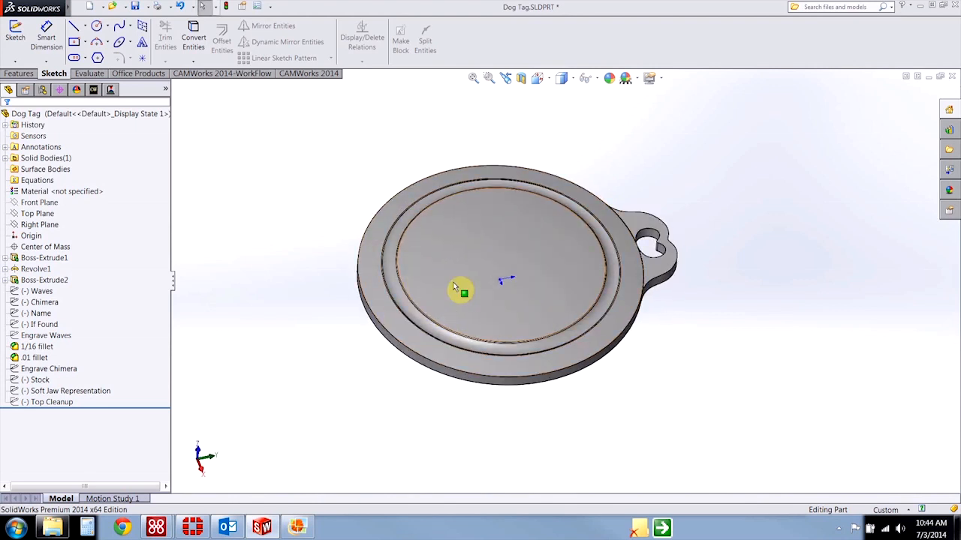
left_click(300, 529)
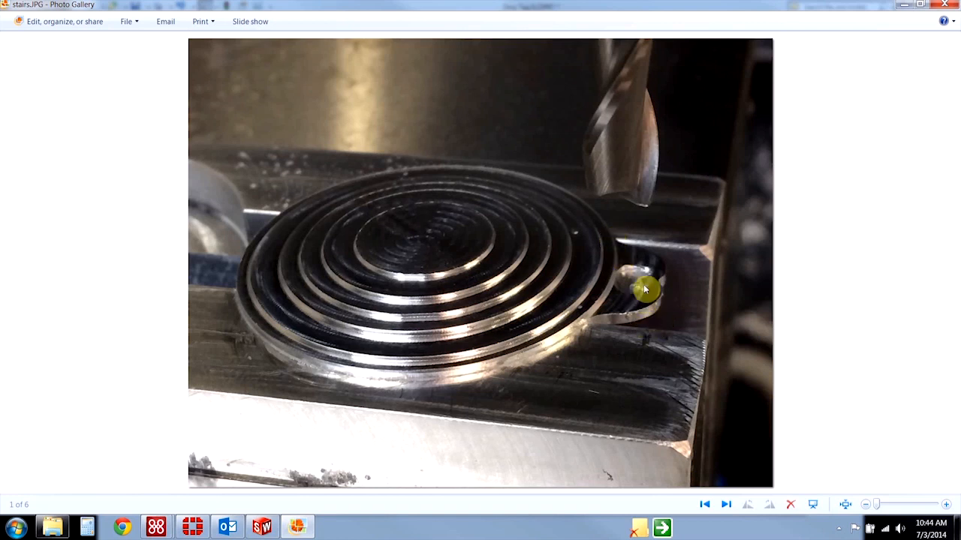
left_click(943, 6)
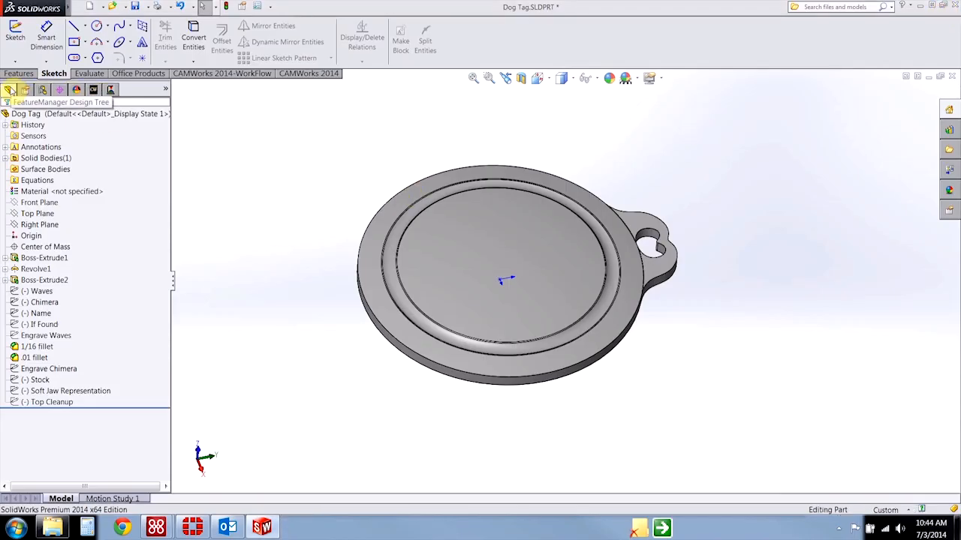
Create a reference plane offset 0.05 in from the tag's flat bottom face, with the offset flipped into the body
left_click(16, 72)
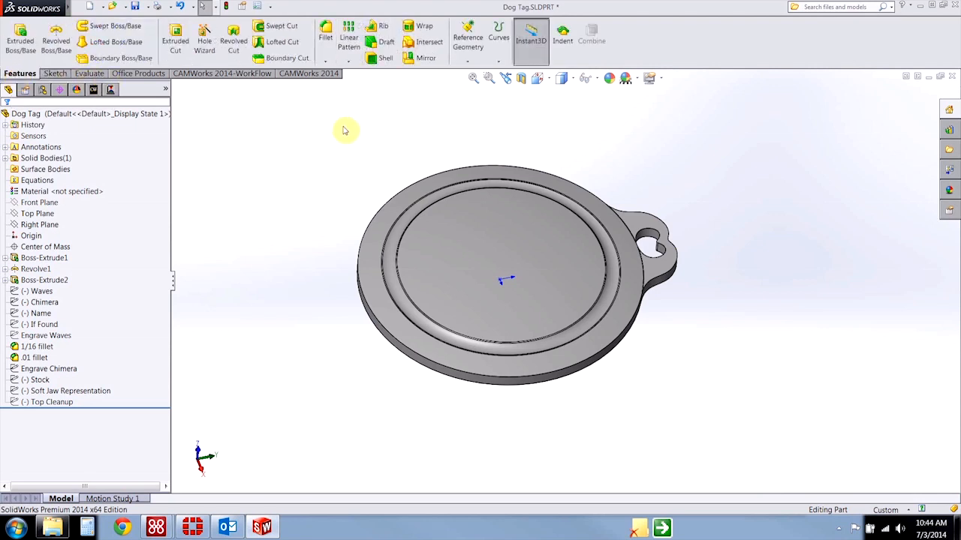
middle_click_drag(518, 374, 493, 219)
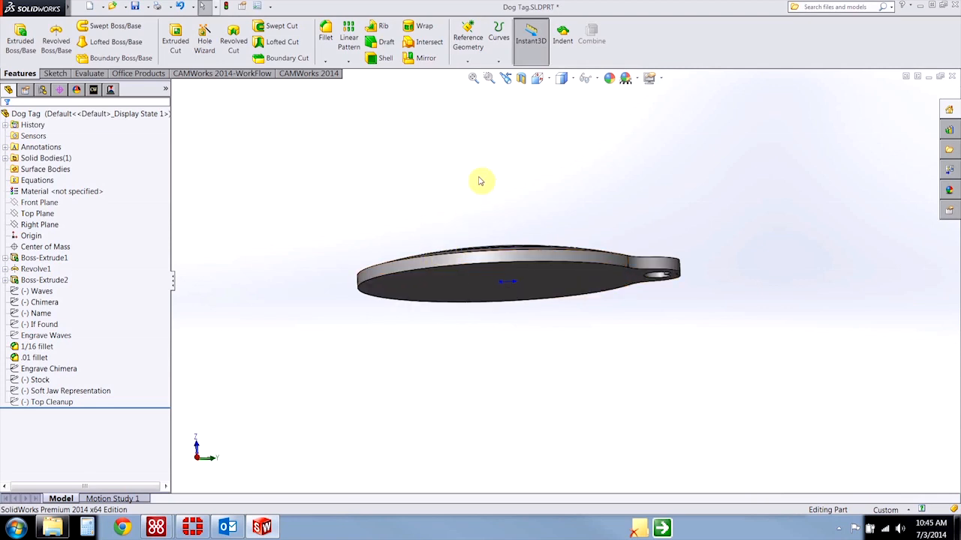
left_click(467, 39)
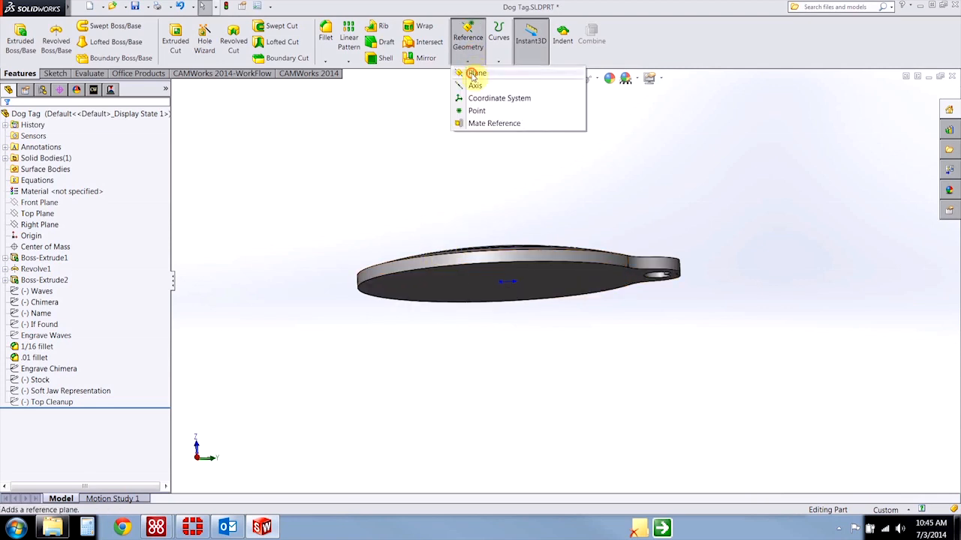
left_click(470, 70)
left_click(460, 283)
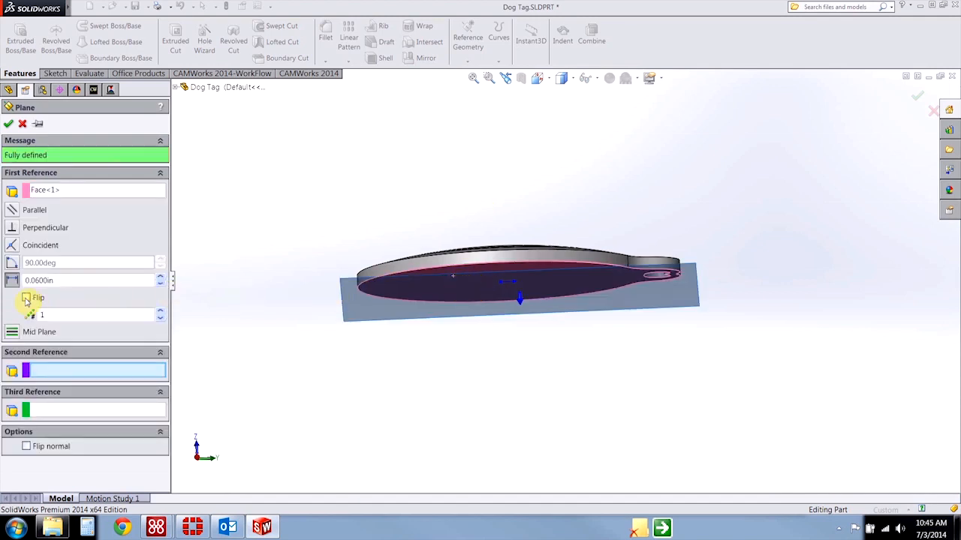
left_click(27, 299)
middle_click_drag(426, 243, 428, 257)
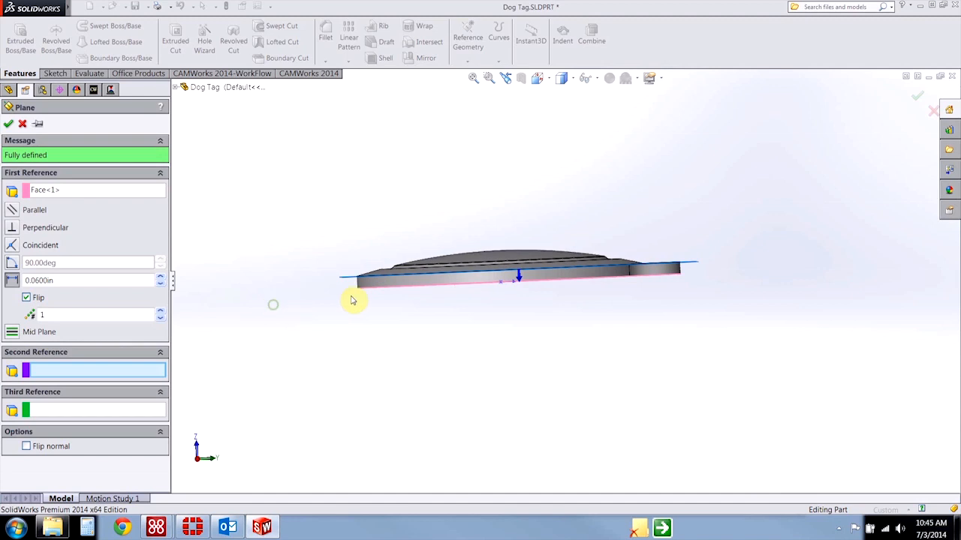
left_click(72, 280)
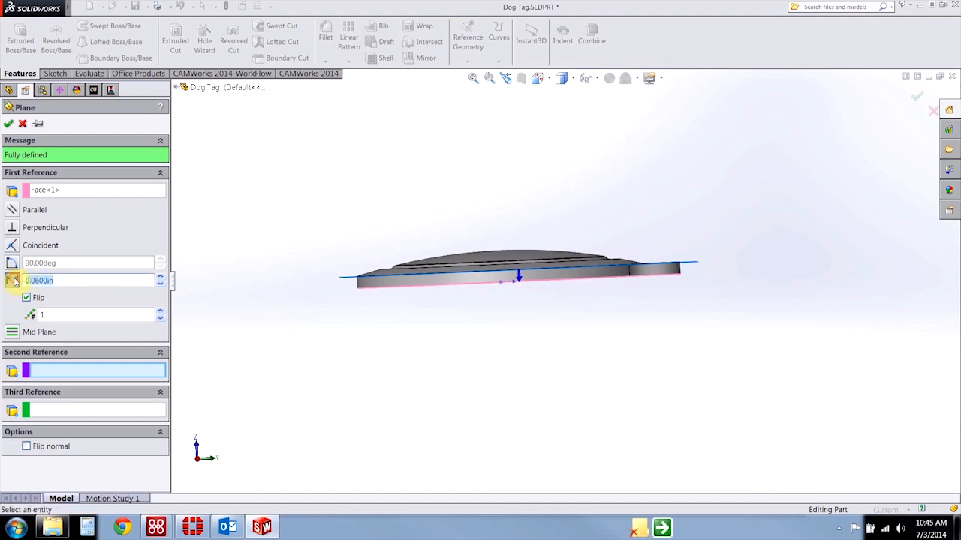
type(".05")
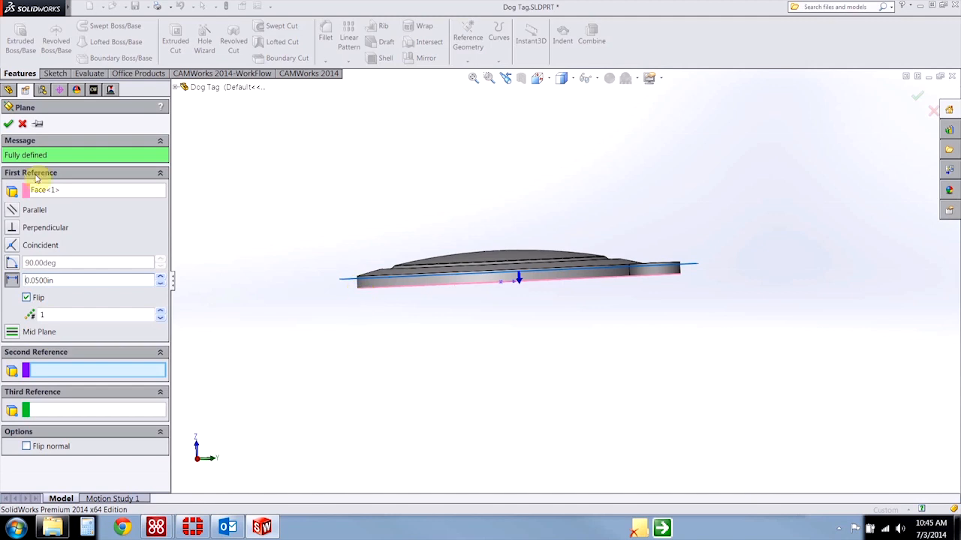
left_click(8, 125)
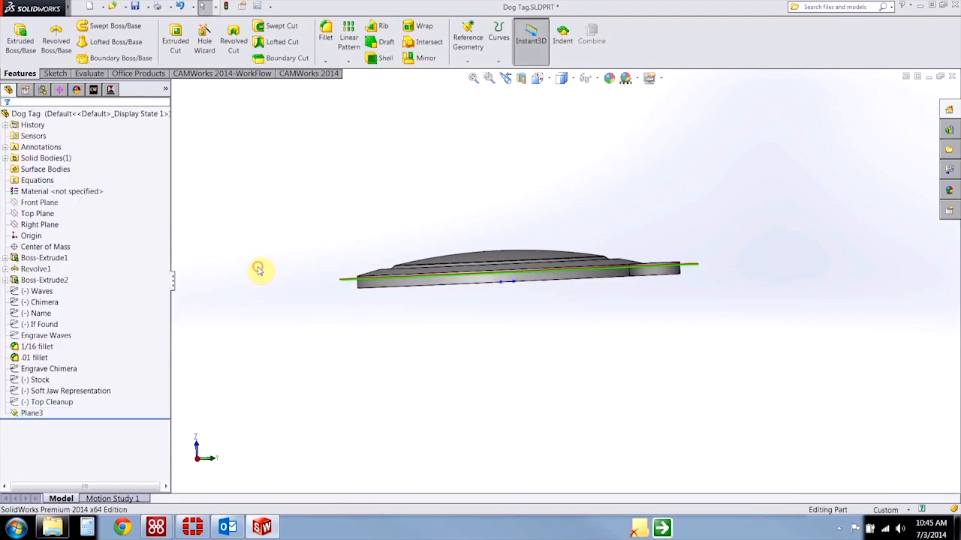
Open a new sketch on the 0.05 in offset plane
middle_click_drag(275, 247, 275, 298)
left_click(28, 413)
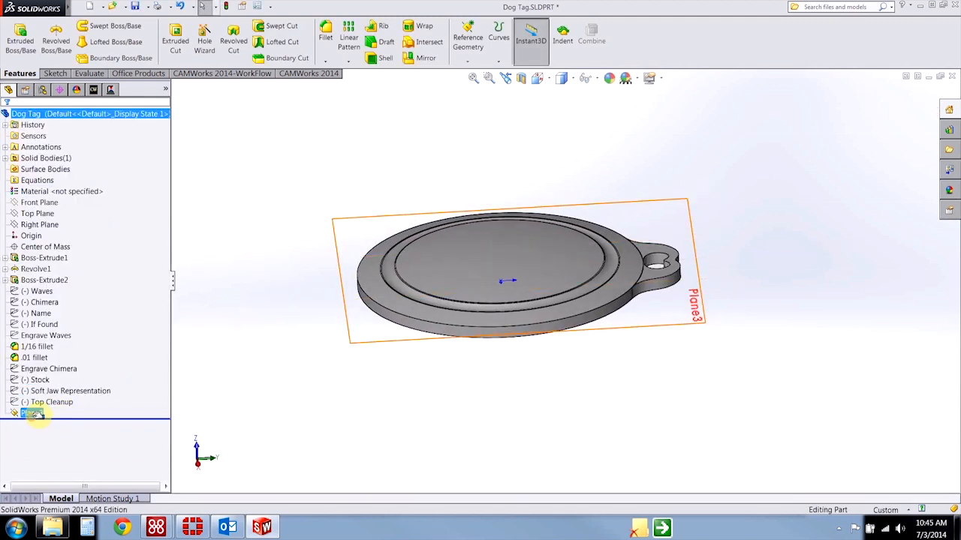
left_click(43, 392)
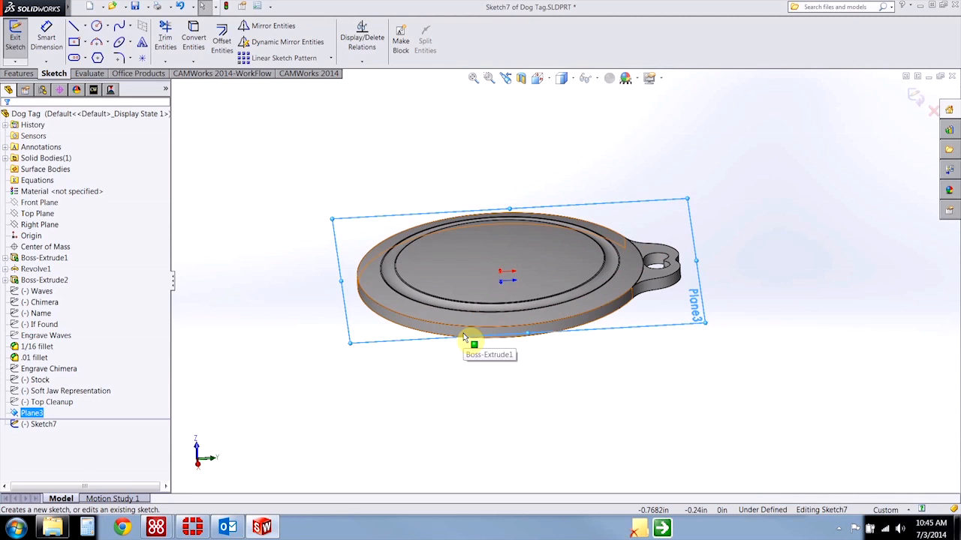
scroll(661, 289, "up", 2)
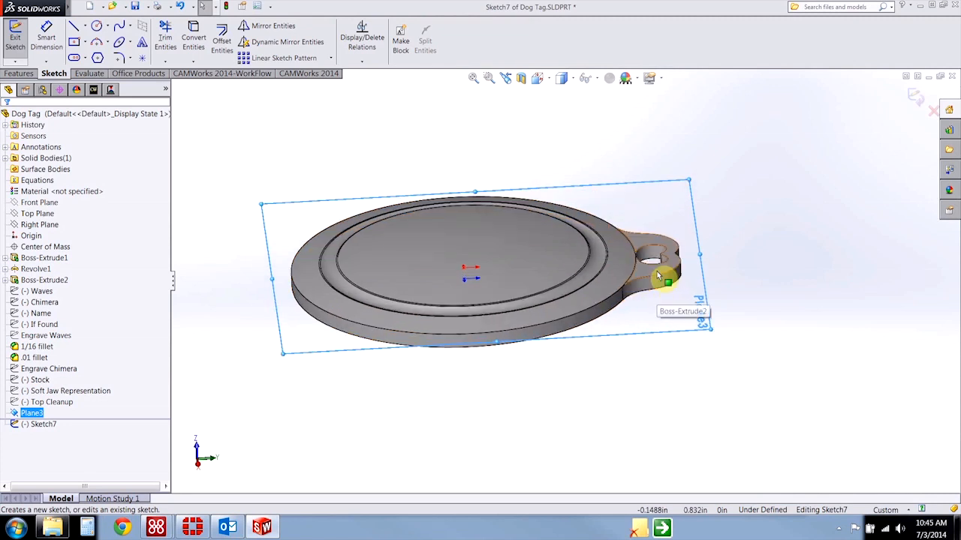
Create intersection curves from the four outer side faces of the disc and its tab, and exit the sketch
left_click(192, 62)
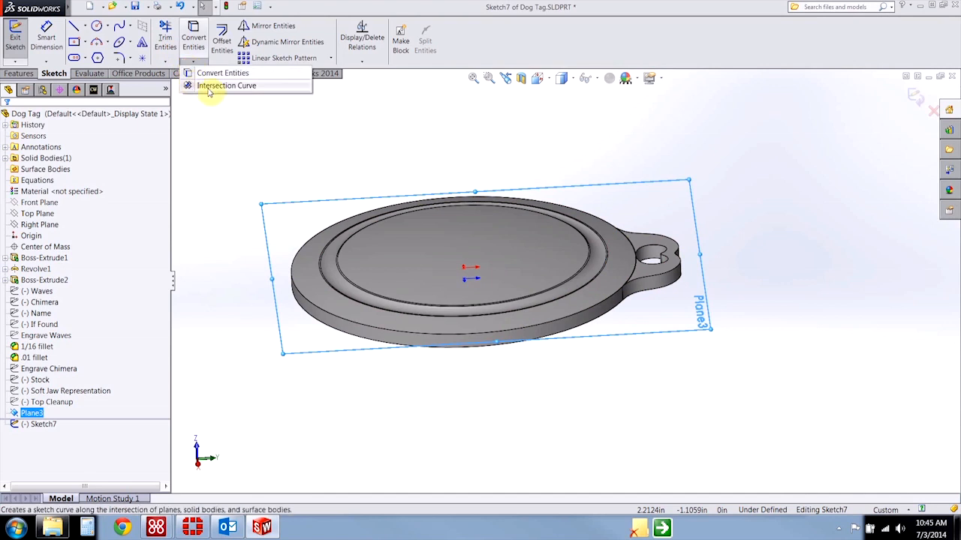
left_click(214, 88)
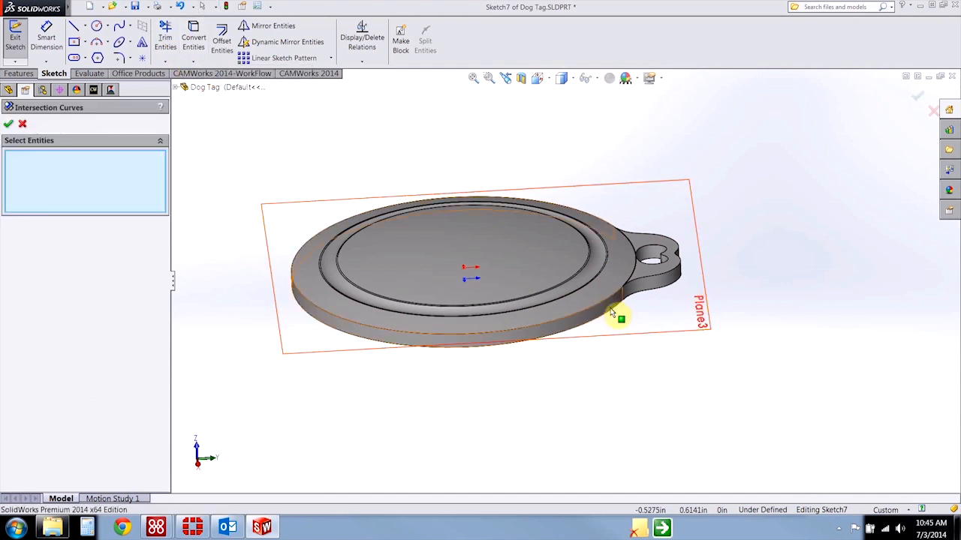
left_click(641, 293)
left_click(668, 274)
middle_click_drag(671, 273, 600, 258)
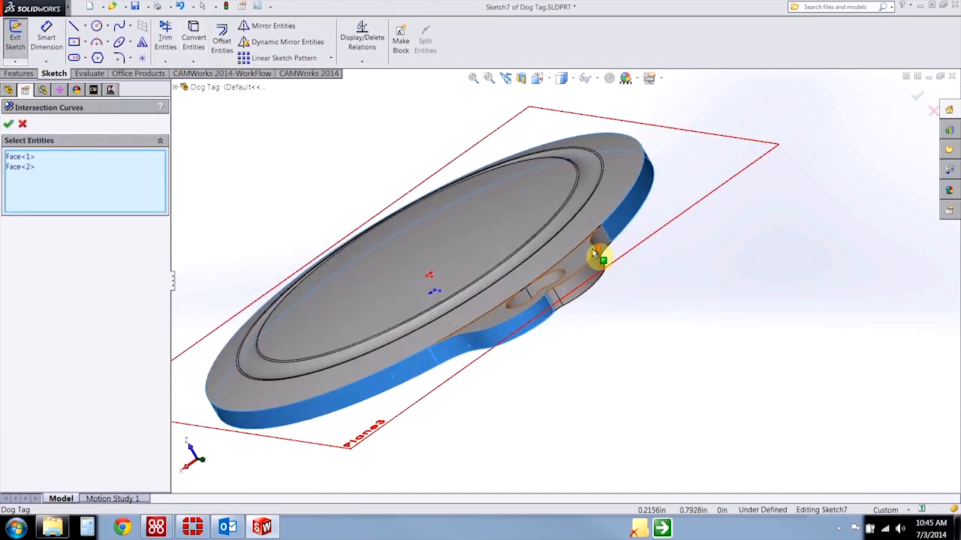
left_click(553, 300)
left_click(599, 261)
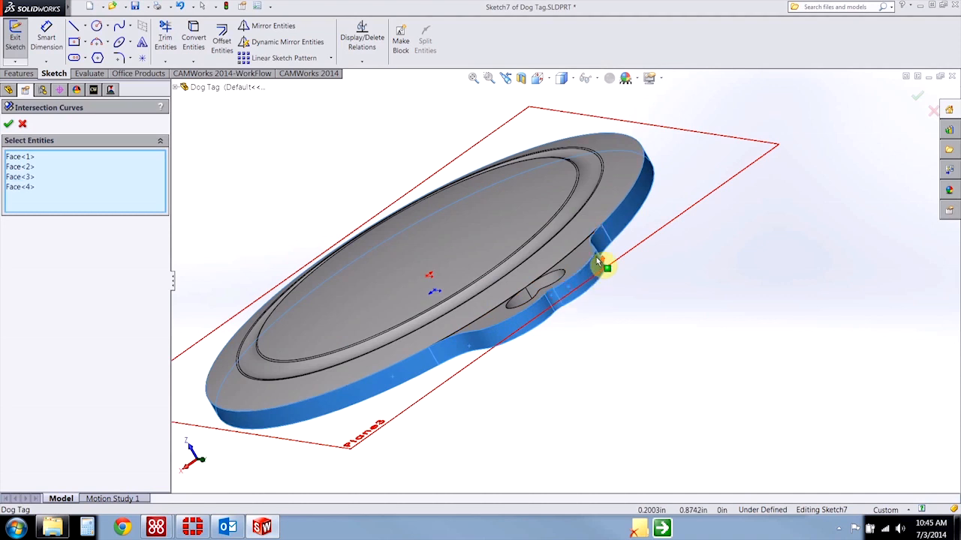
scroll(596, 257, "up", 2)
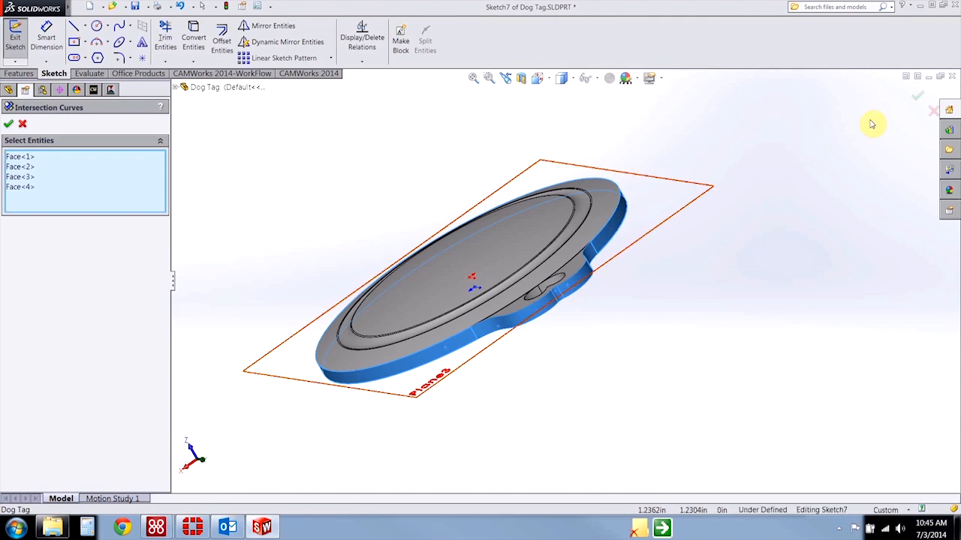
left_click(916, 97)
middle_click_drag(596, 339, 749, 281)
left_click(915, 98)
left_click(916, 98)
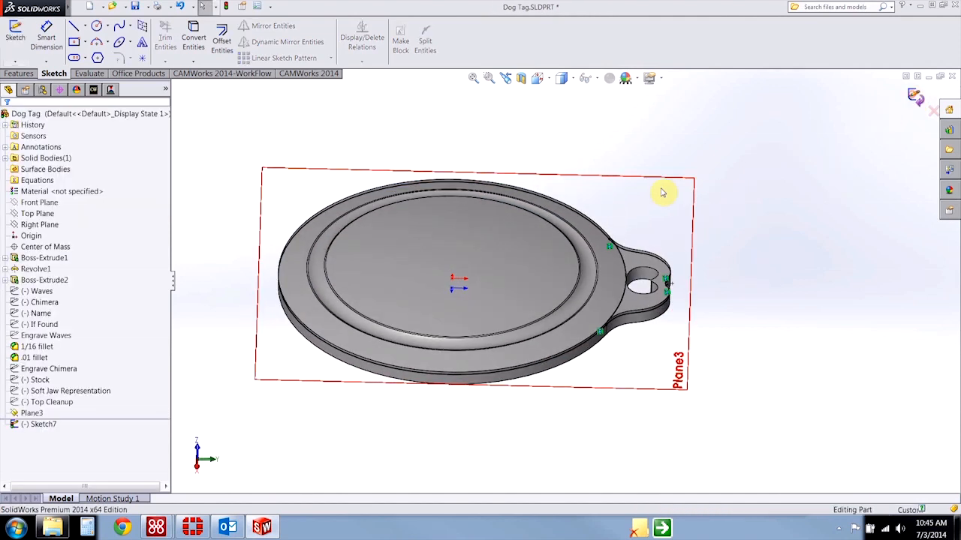
Rename the intersection curve sketch as "SOft Jaws"
left_click(39, 426)
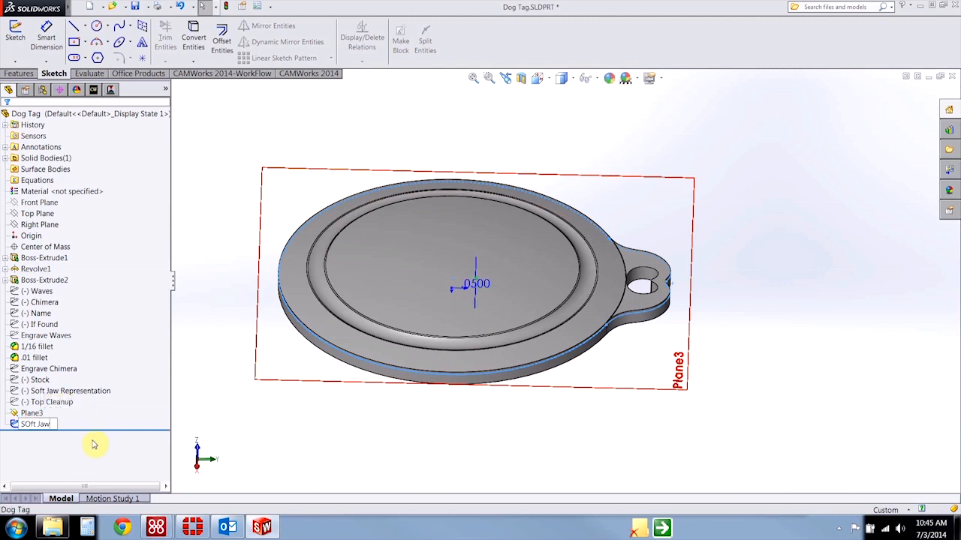
left_click(367, 438)
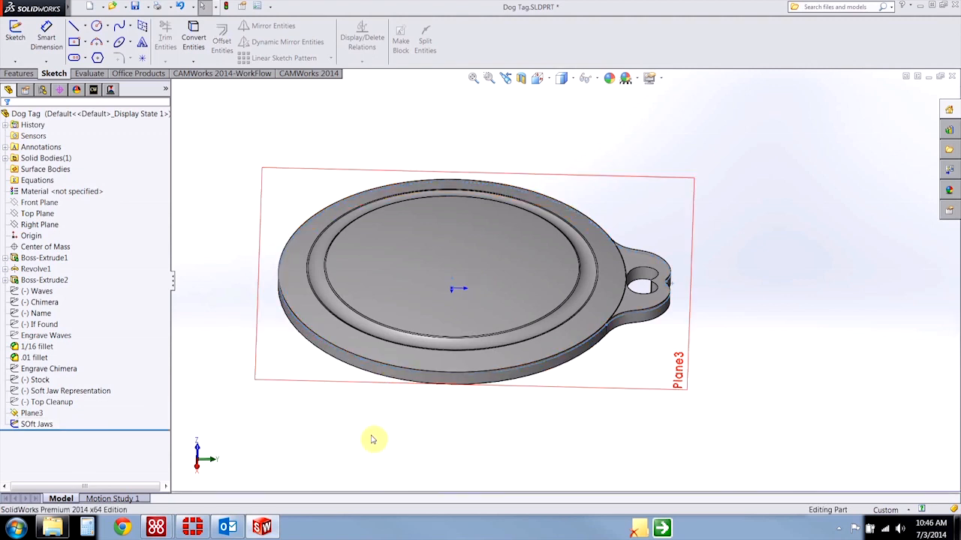
middle_click_drag(367, 431, 370, 409)
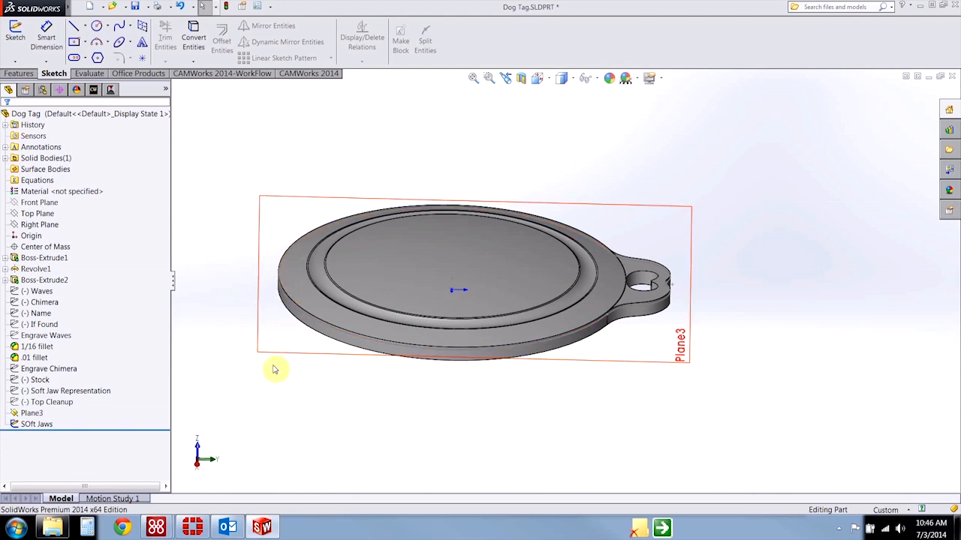
Switch to the Dog ID Tag folder, view the stairs.JPG photo, and return to SolidWorks
left_click(264, 528)
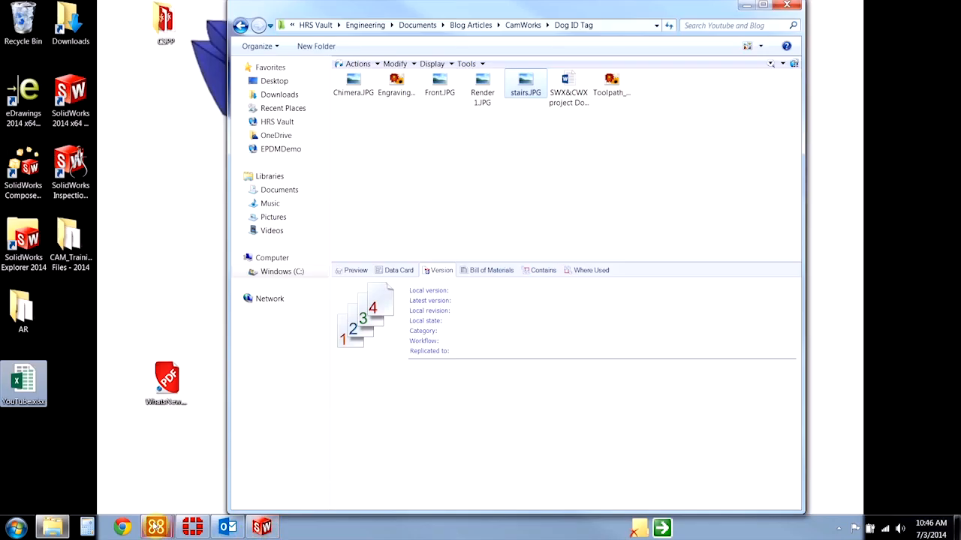
mouse_move(156, 527)
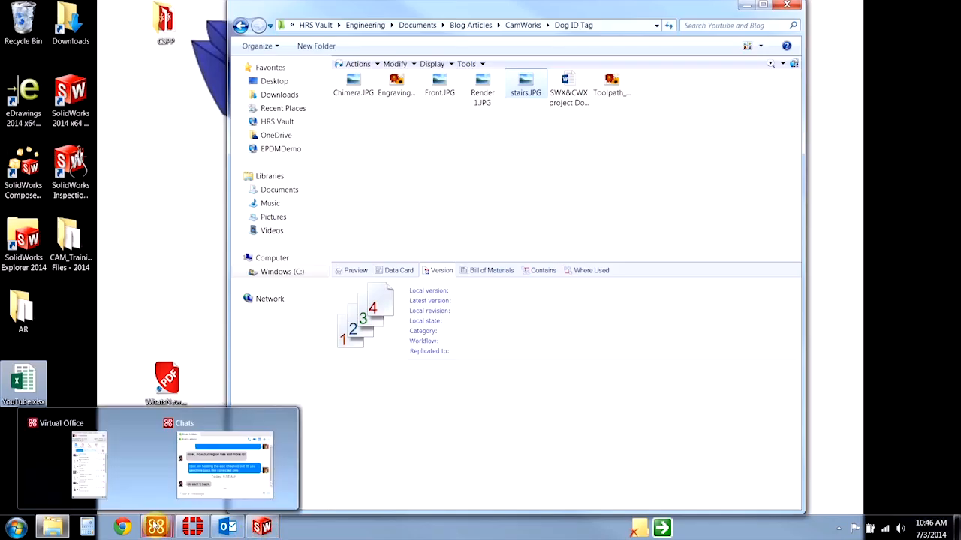
left_click(52, 528)
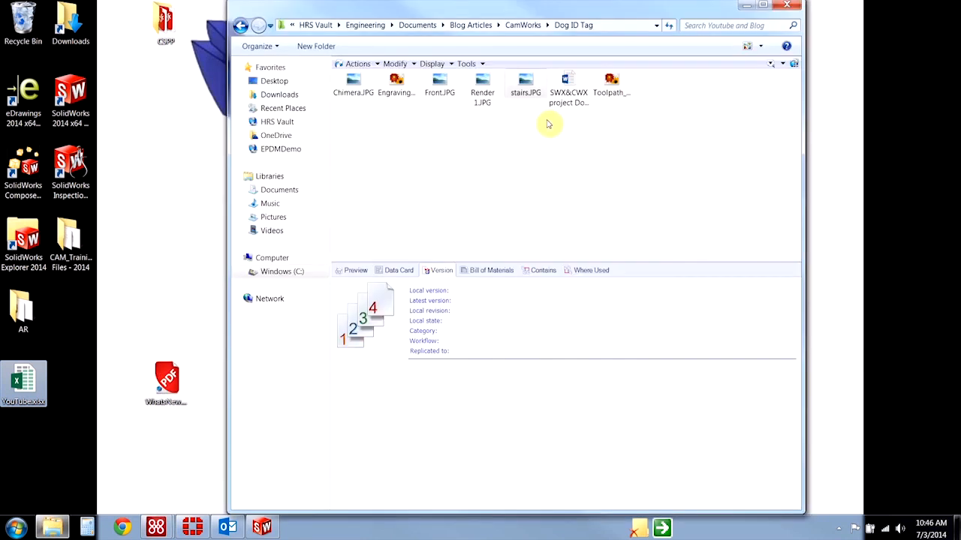
double_click(528, 83)
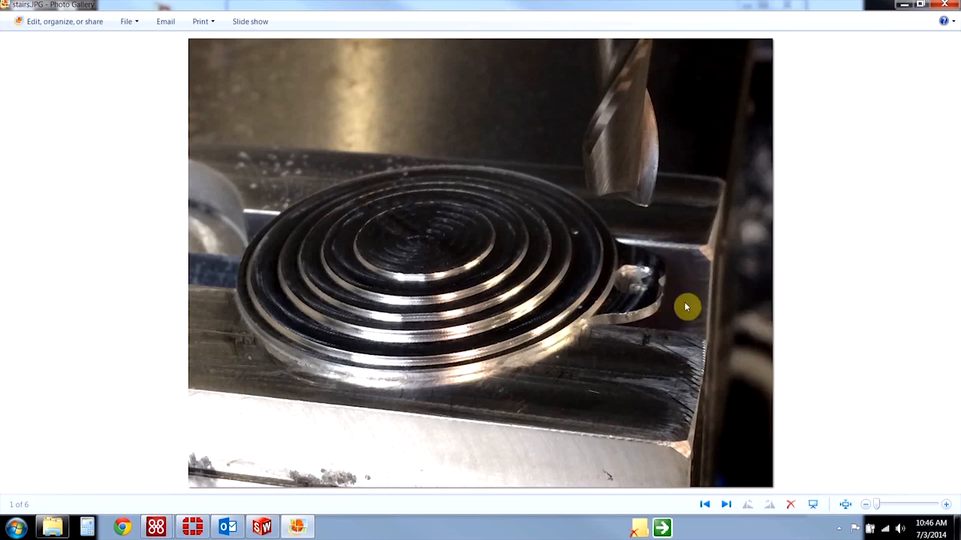
left_click(904, 4)
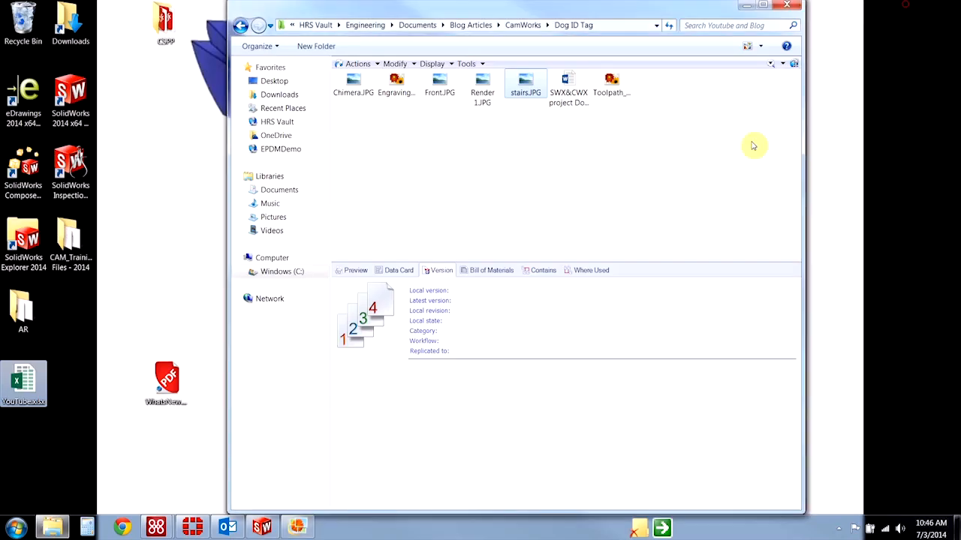
left_click(264, 525)
Sketch a circle centred on the origin on the offset Plane3, and exit the sketch
middle_click_drag(368, 157, 365, 255)
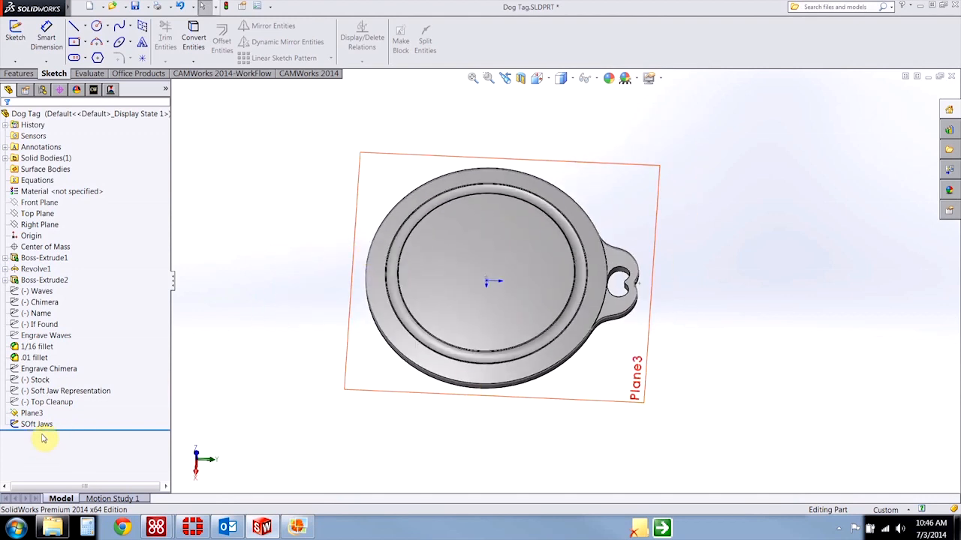
left_click(638, 372)
left_click(659, 353)
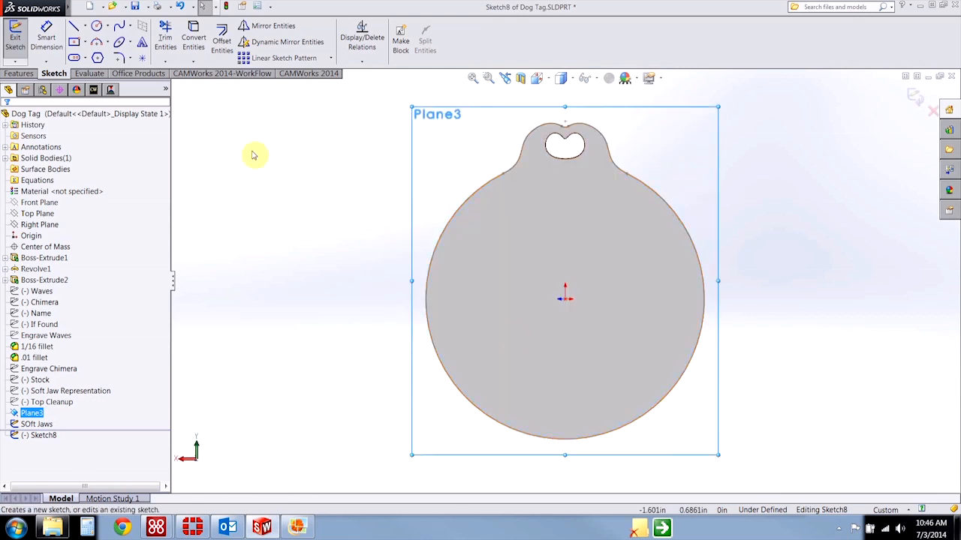
left_click(96, 26)
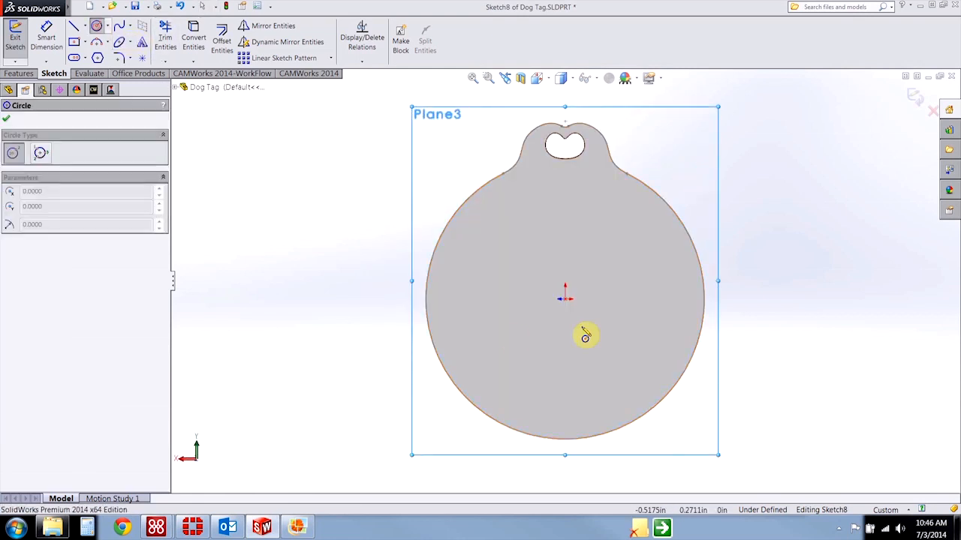
left_click(566, 299)
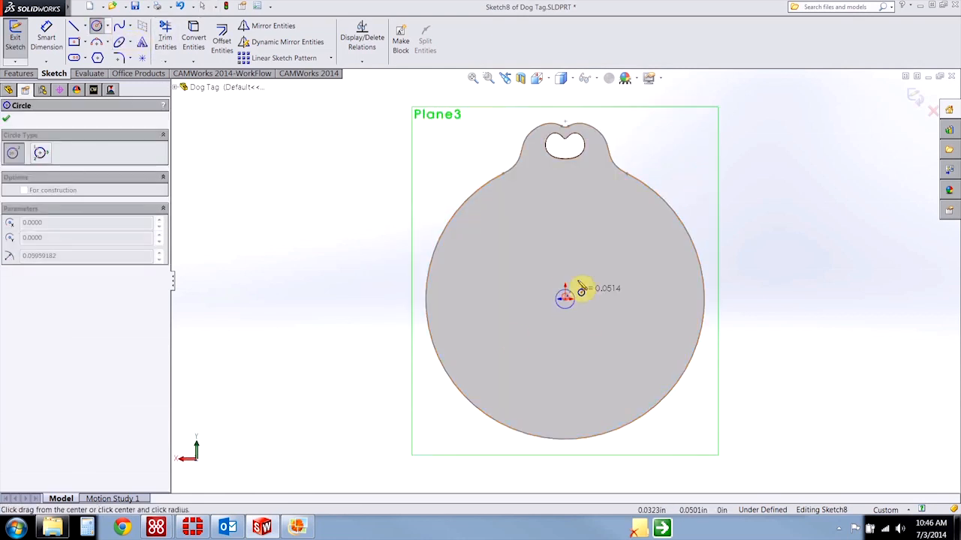
left_click(602, 262)
key("Escape")
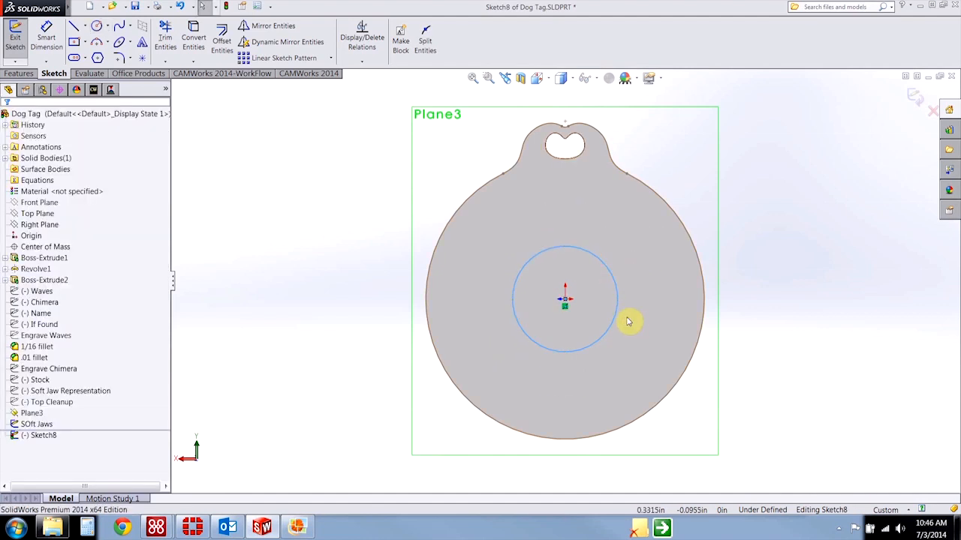
scroll(628, 325, "up", 2)
middle_click_drag(629, 326, 664, 298)
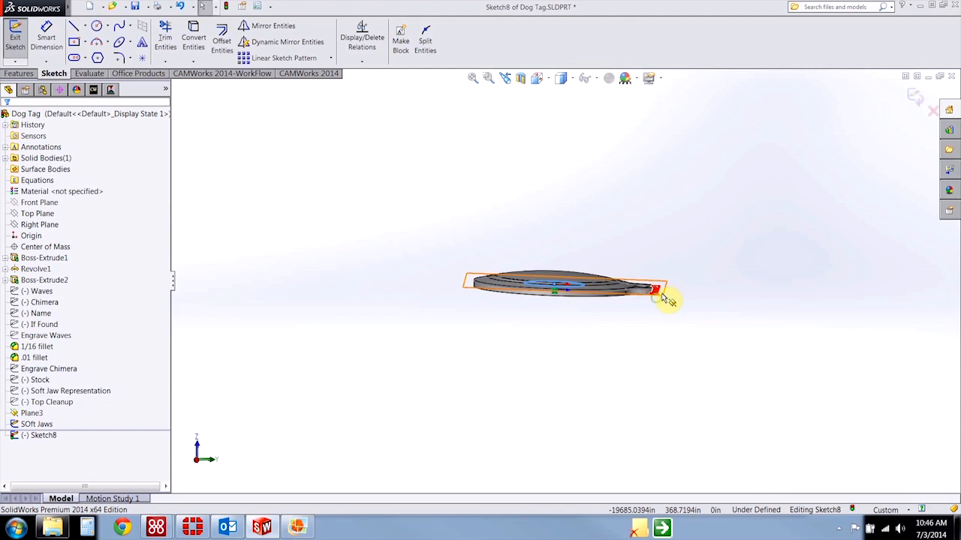
left_click(914, 98)
Rename the circle sketch as "SOft Jaws Origin"
left_click(33, 435)
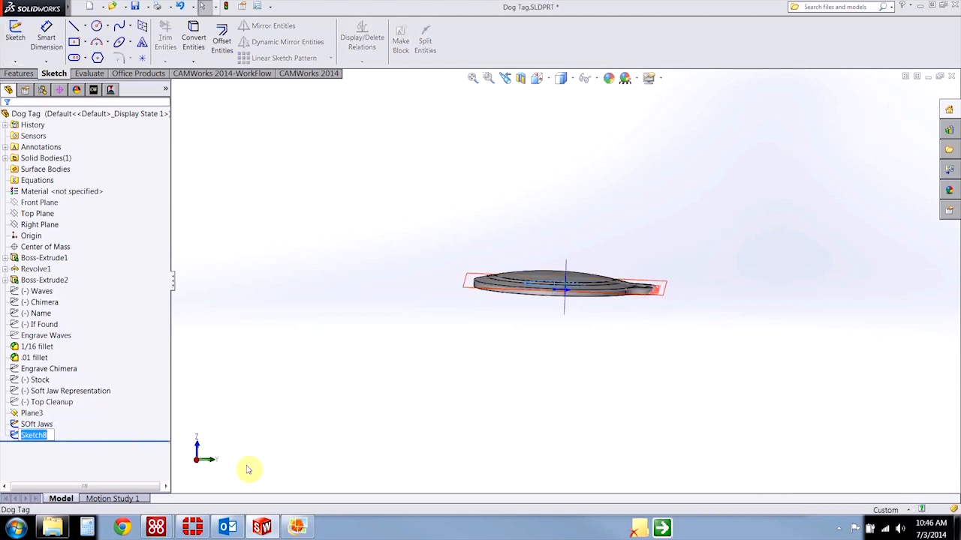
type("SOft Jaws Origin")
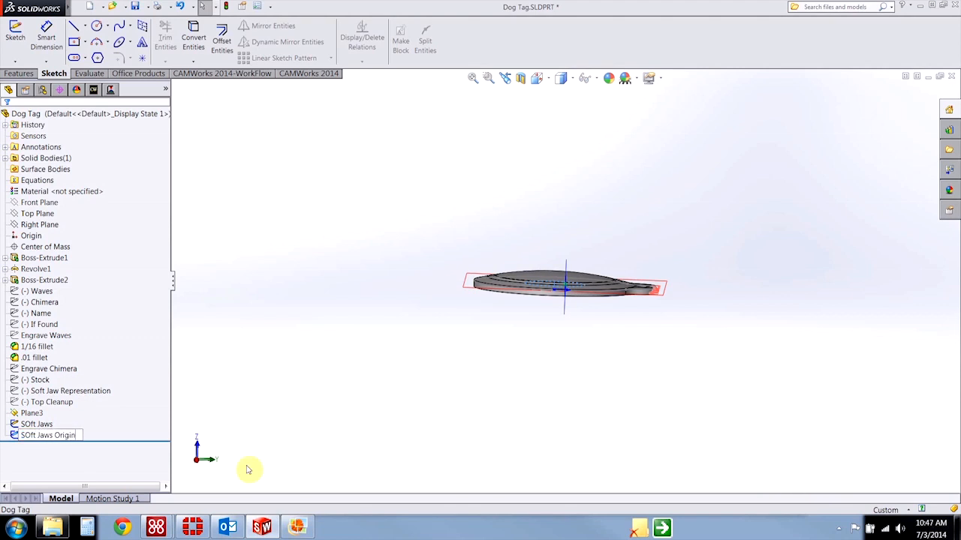
left_click(354, 392)
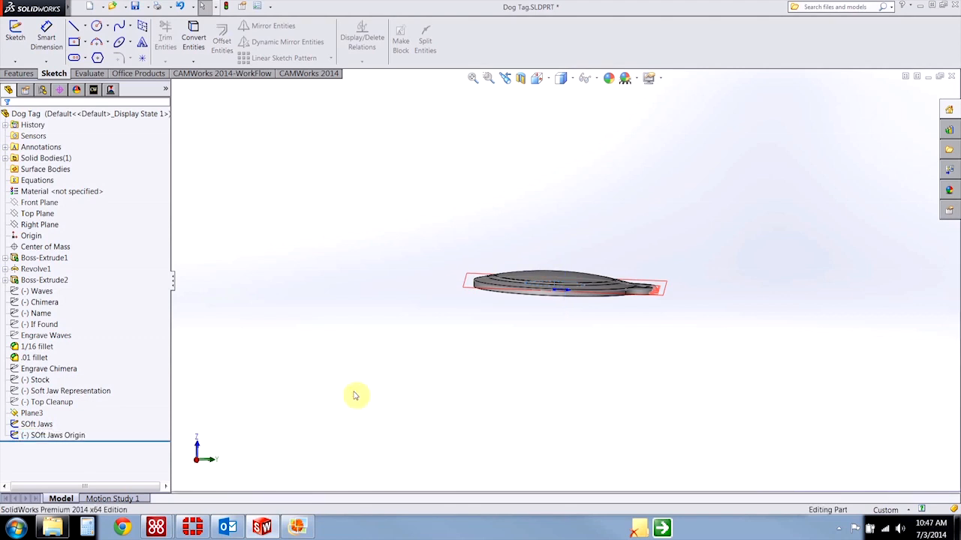
Create a new configuration in the CAMWorks NC Manager and rename it as "Fixture"
middle_click_drag(547, 258, 558, 265)
scroll(564, 270, "down", 3)
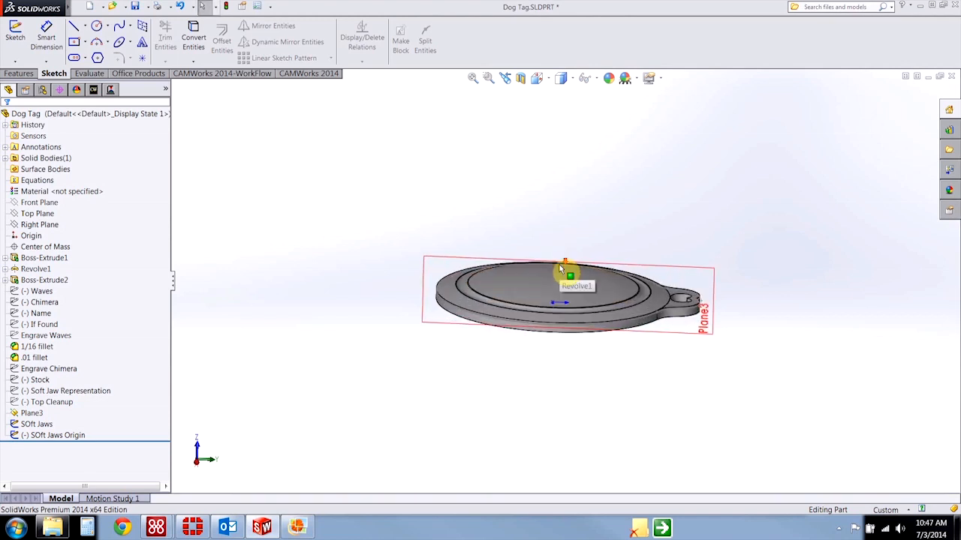
left_click(92, 91)
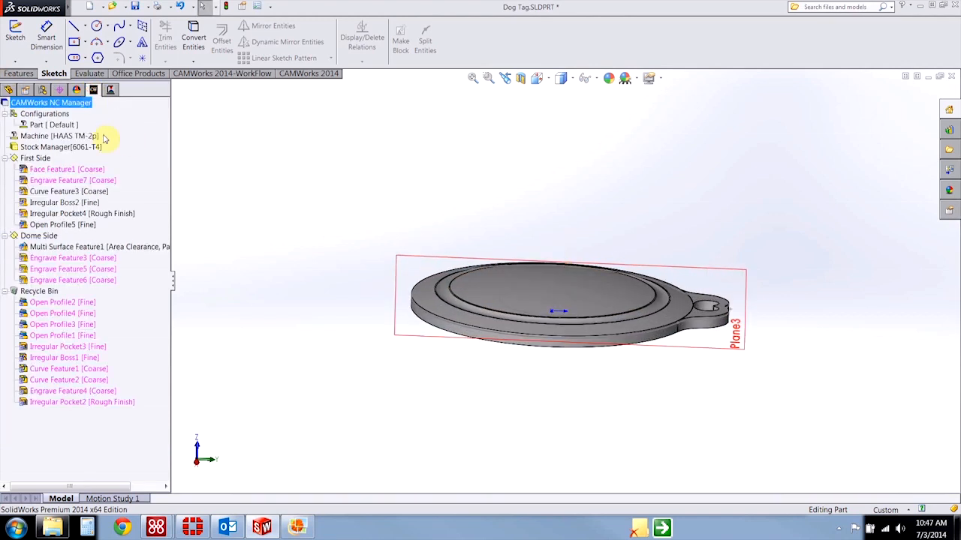
right_click(47, 117)
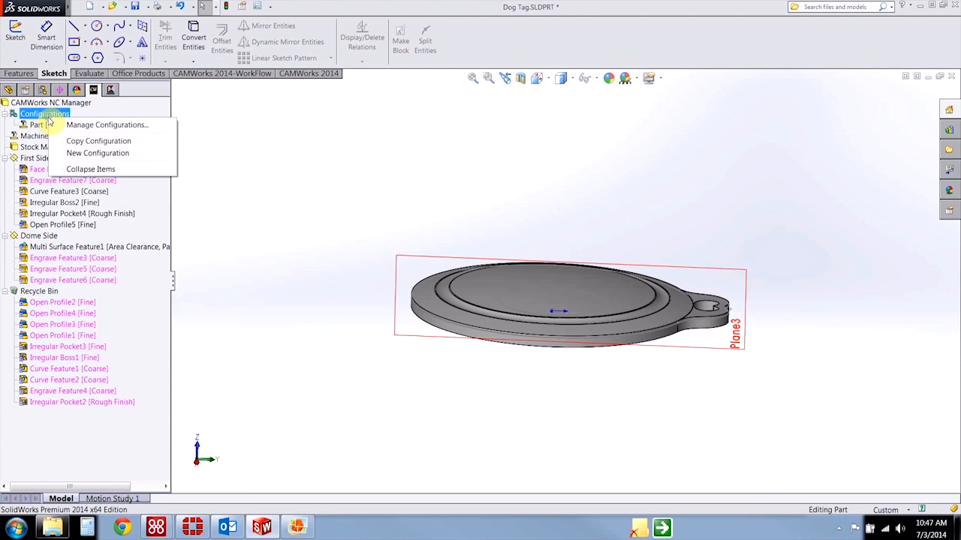
left_click(75, 152)
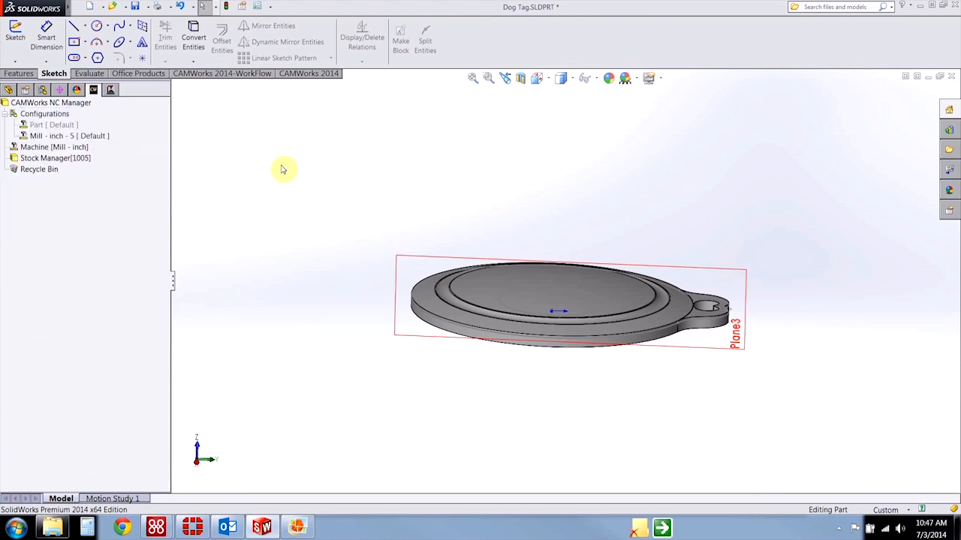
middle_click_drag(457, 218, 401, 241)
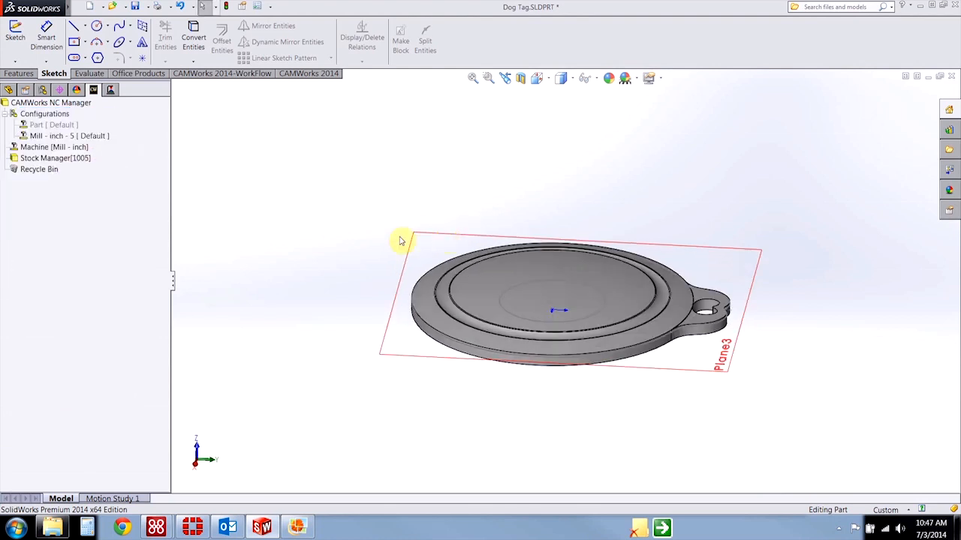
left_click(49, 136)
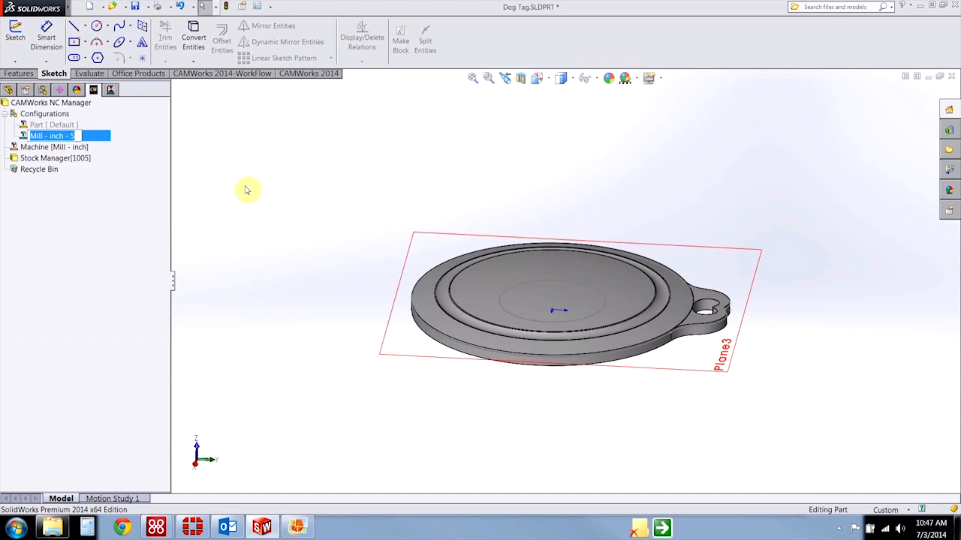
type("Fixture")
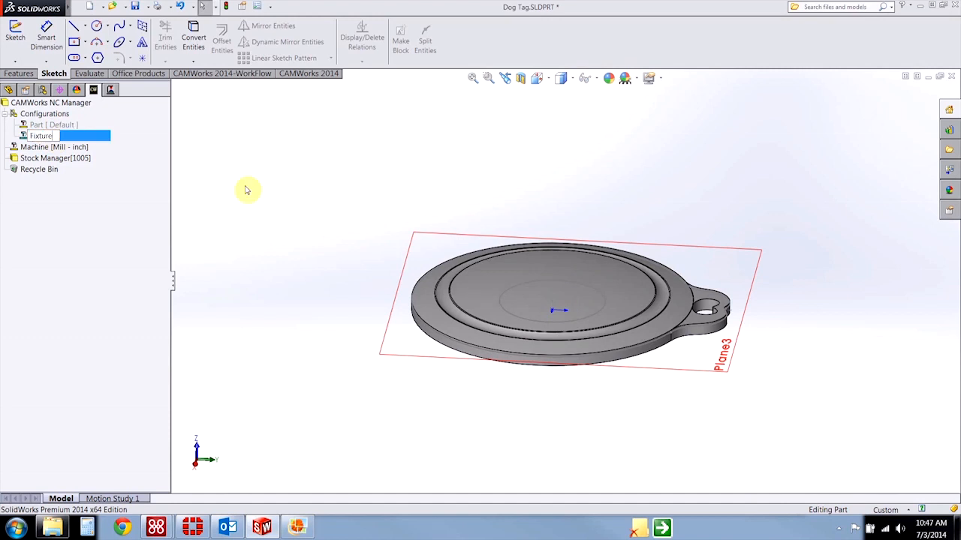
left_click(245, 187)
Add a new mill part setup to the Fixture configuration, using Plane3 as its associated entity
right_click(75, 159)
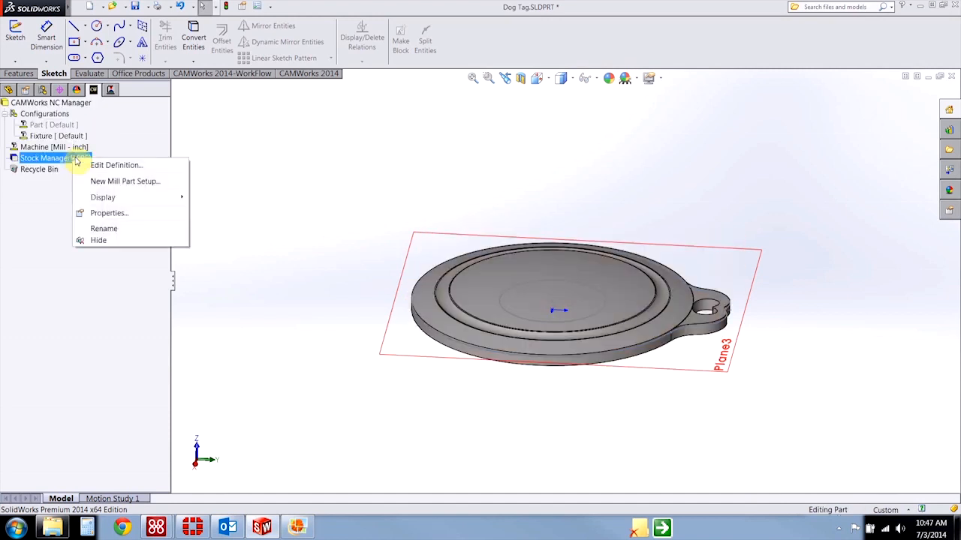
left_click(99, 182)
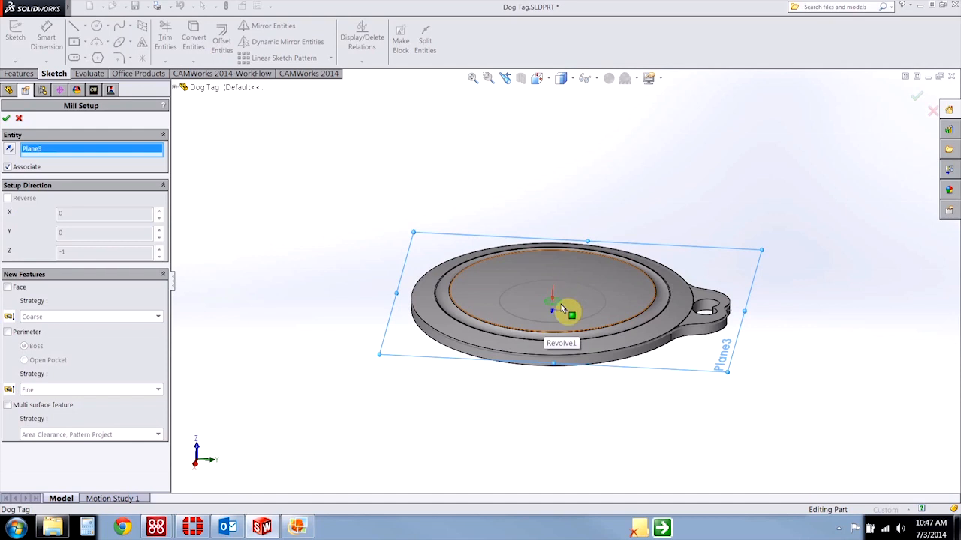
left_click(7, 119)
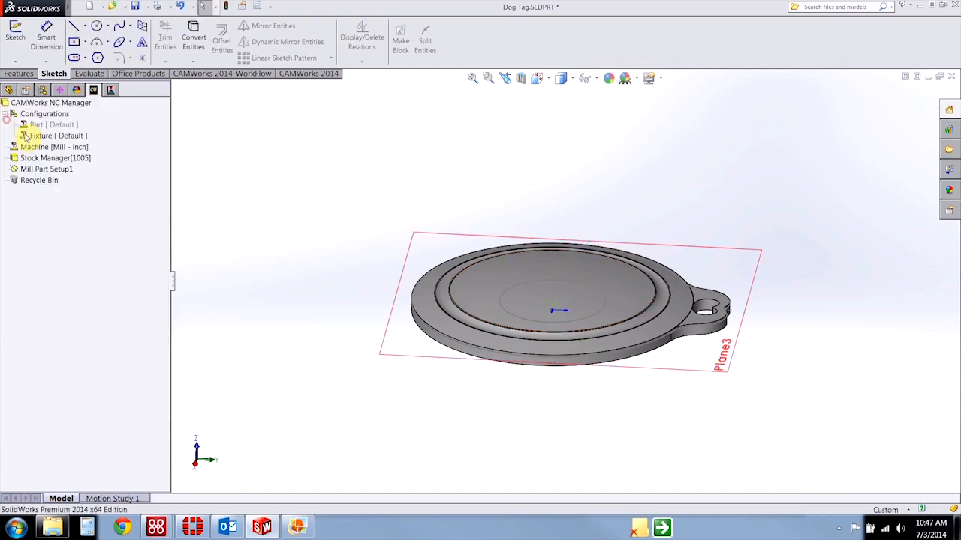
Create a 2.5 axis pocket feature from the SOft Jaws sketch with the Rough Finish strategy and no islands
right_click(30, 169)
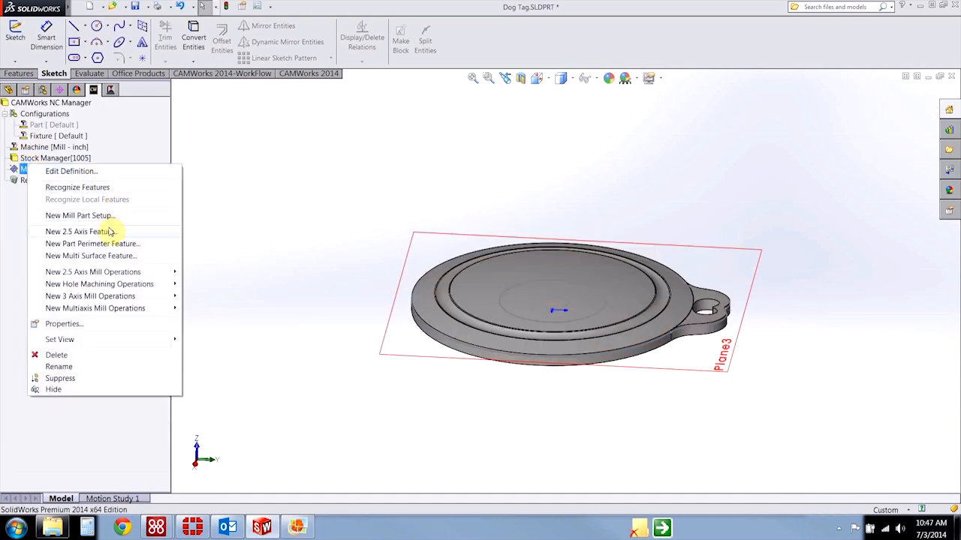
left_click(109, 227)
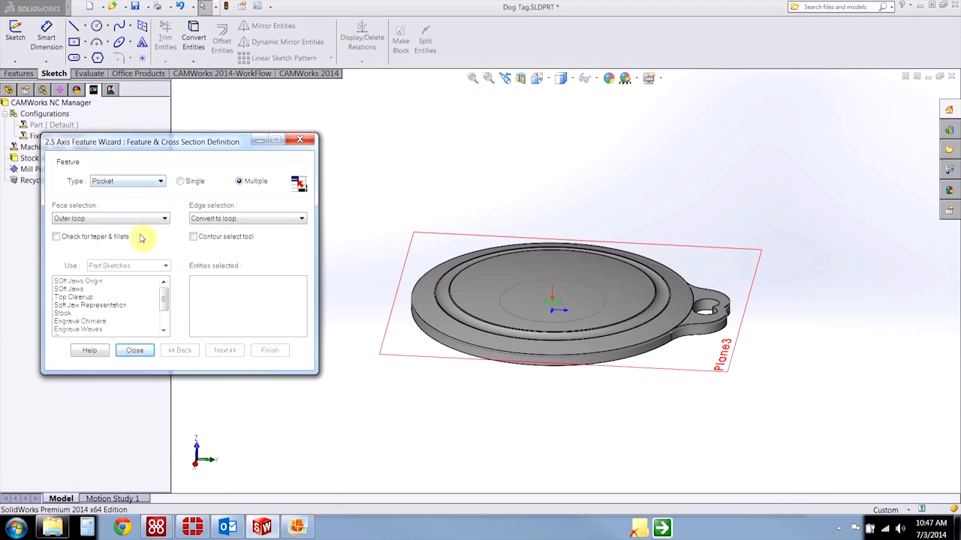
left_click(68, 289)
left_click(236, 354)
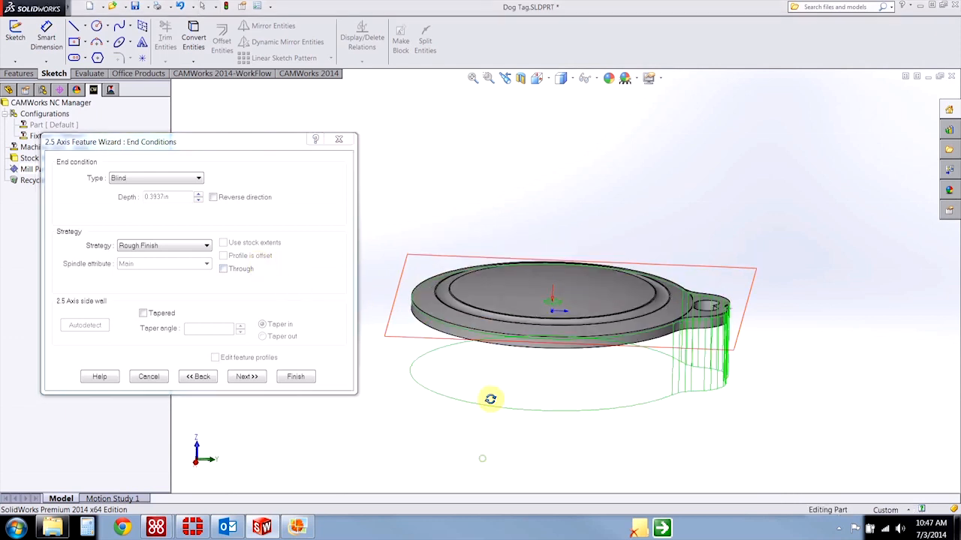
left_click(476, 294)
middle_click_drag(456, 226, 440, 311)
left_click(243, 377)
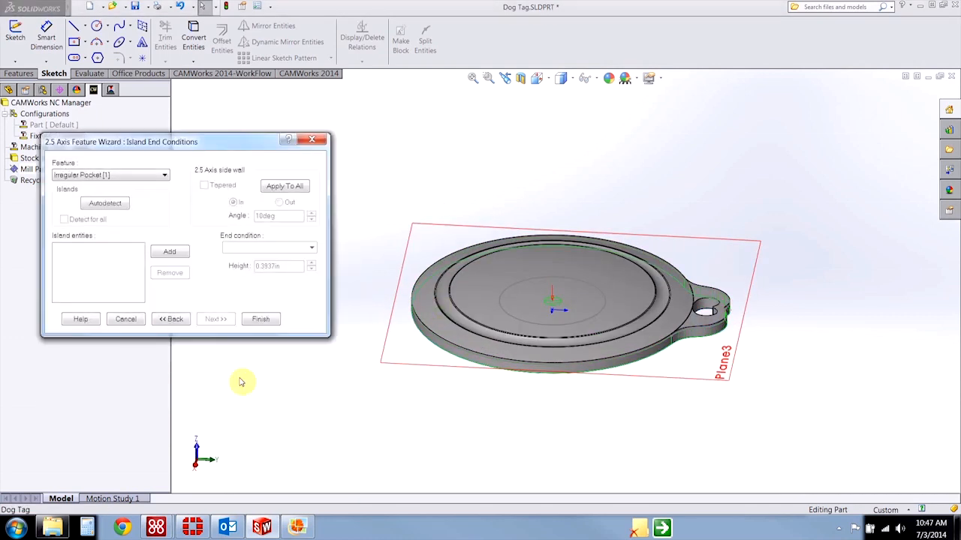
left_click(261, 319)
left_click(134, 351)
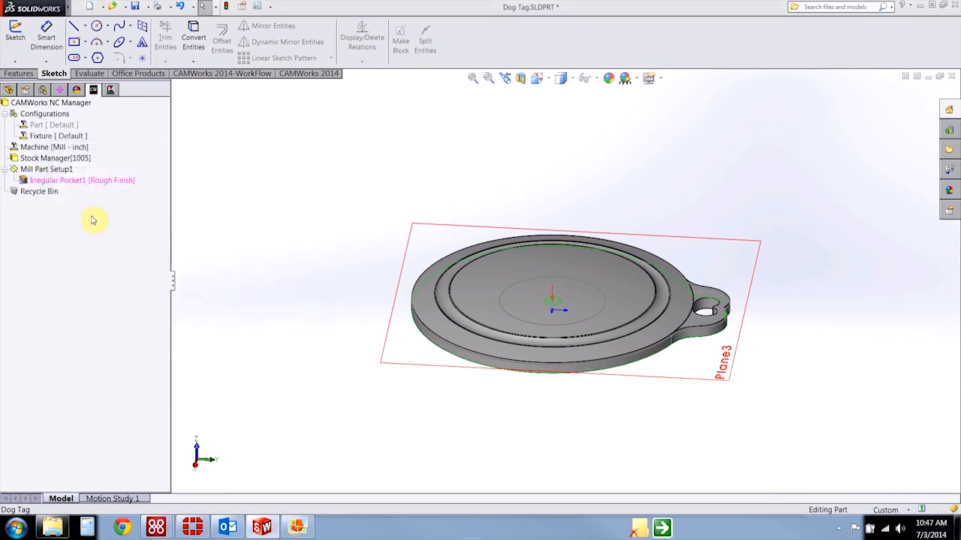
Generate the operation plan for the irregular pocket feature
left_click(89, 182)
middle_click_drag(318, 337, 315, 373)
right_click(80, 181)
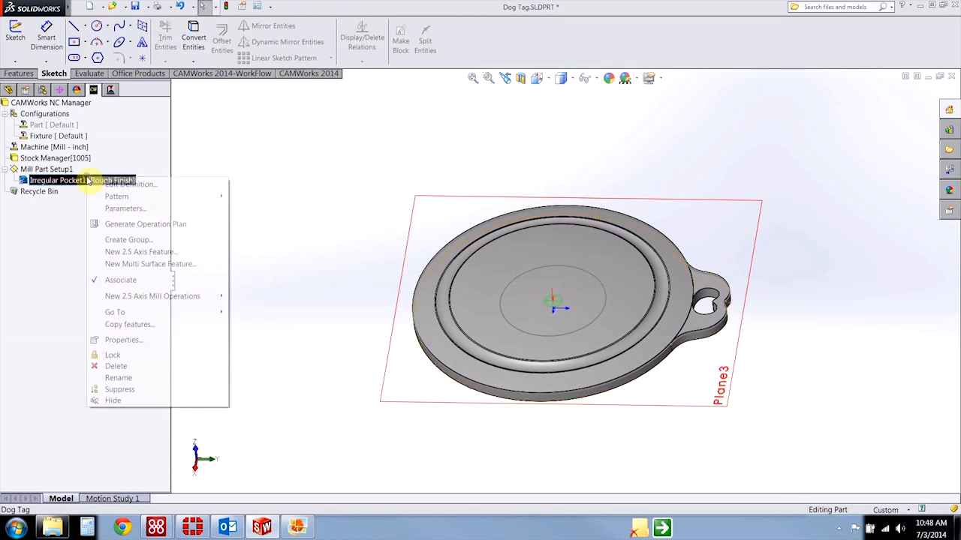
left_click(138, 222)
Generate the toolpaths for the mill part setup and display the contour mill toolpath
right_click(53, 169)
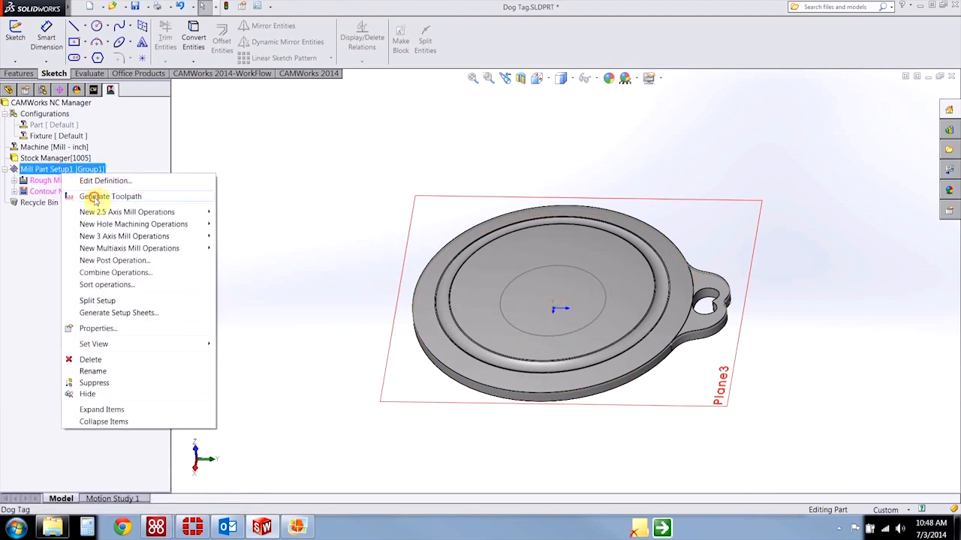
left_click(106, 196)
left_click(83, 192)
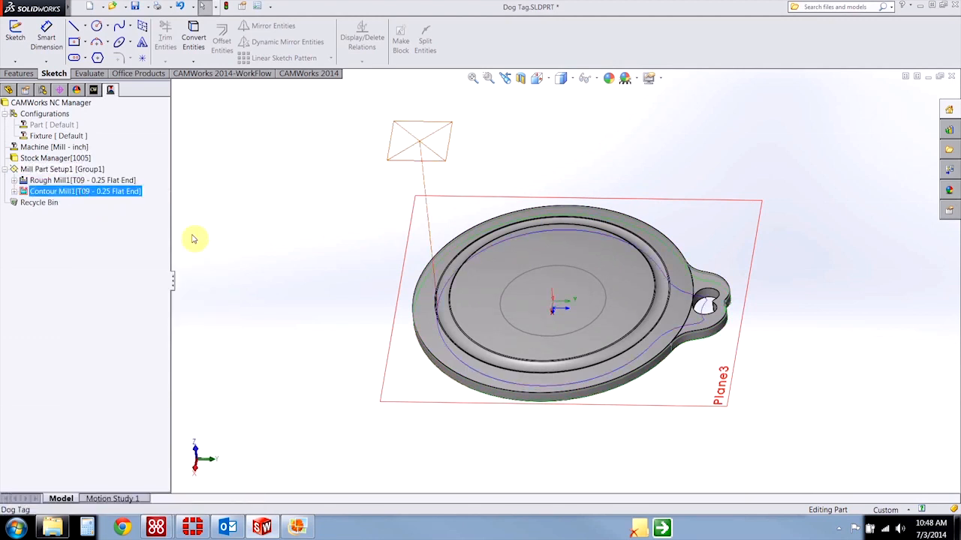
Open the toolpath simulation for the mill part setup and examine where the origin sits in the stock block
left_click(60, 169)
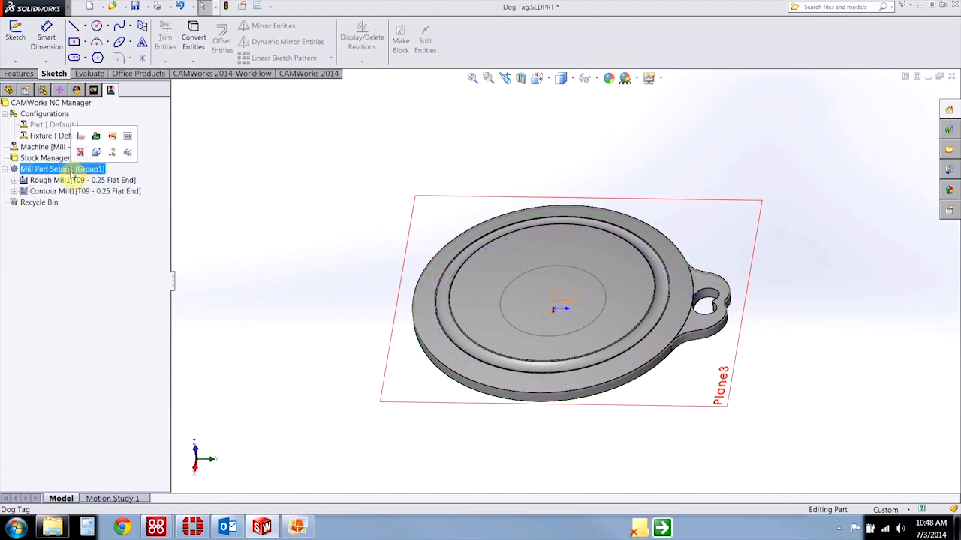
left_click(98, 137)
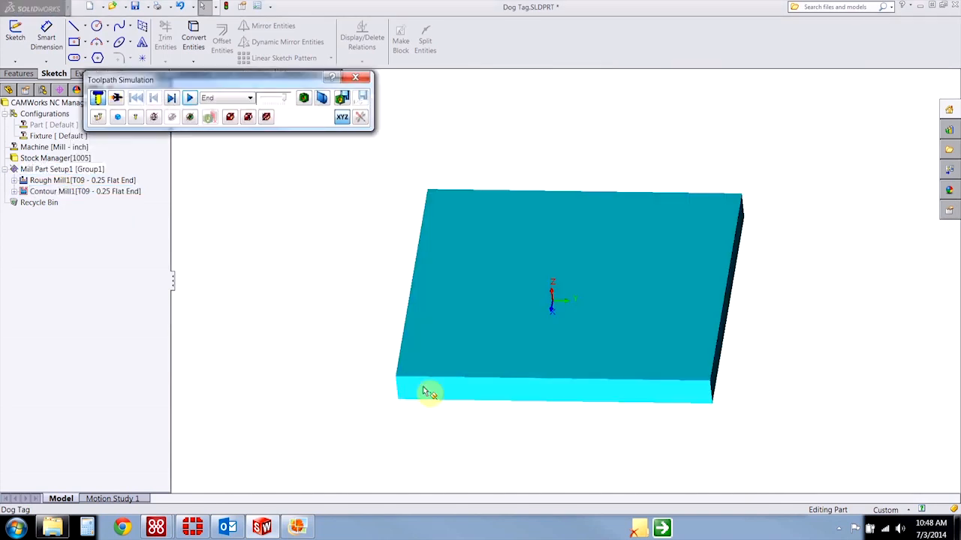
middle_click_drag(425, 389, 591, 389)
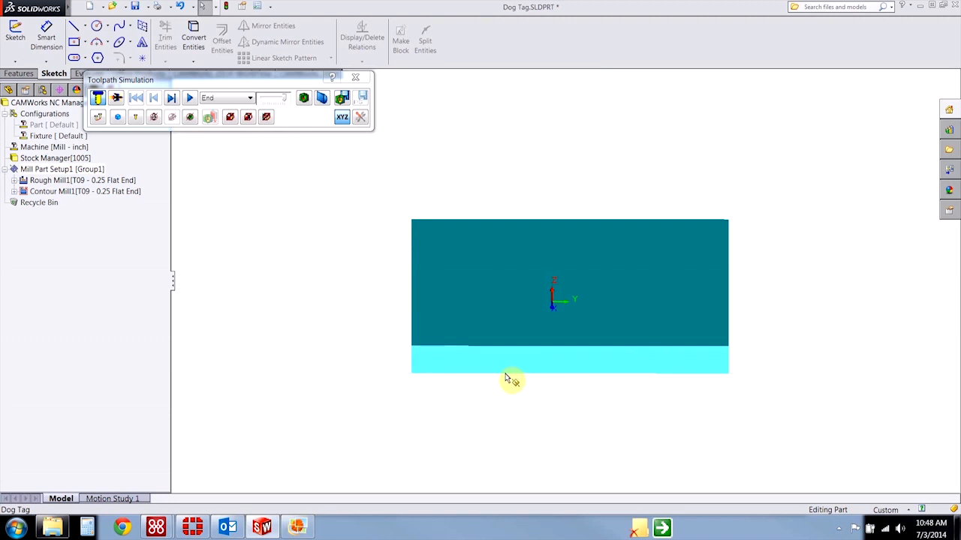
middle_click_drag(495, 398, 491, 327)
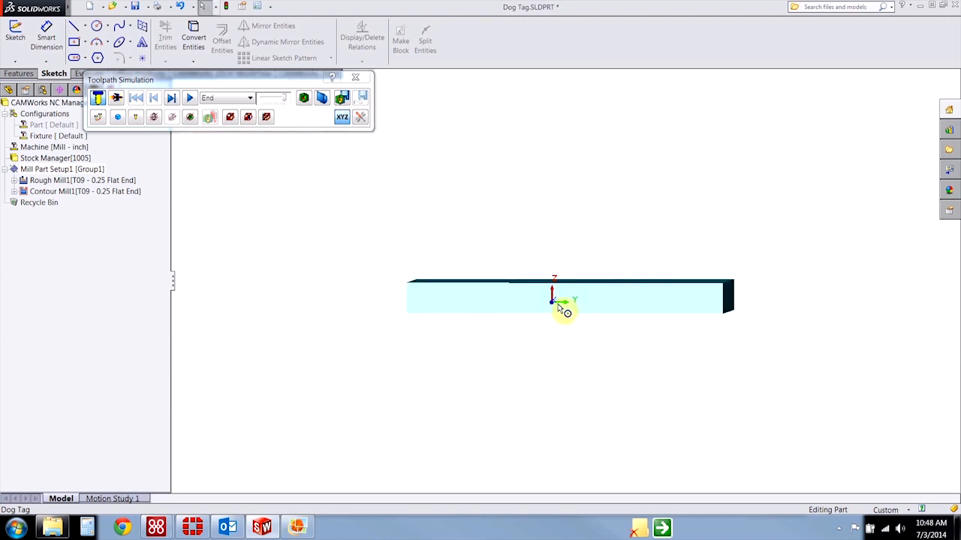
Switch to Photo Gallery to view stairs.JPG, close the photo, and exit the toolpath simulation
left_click(299, 526)
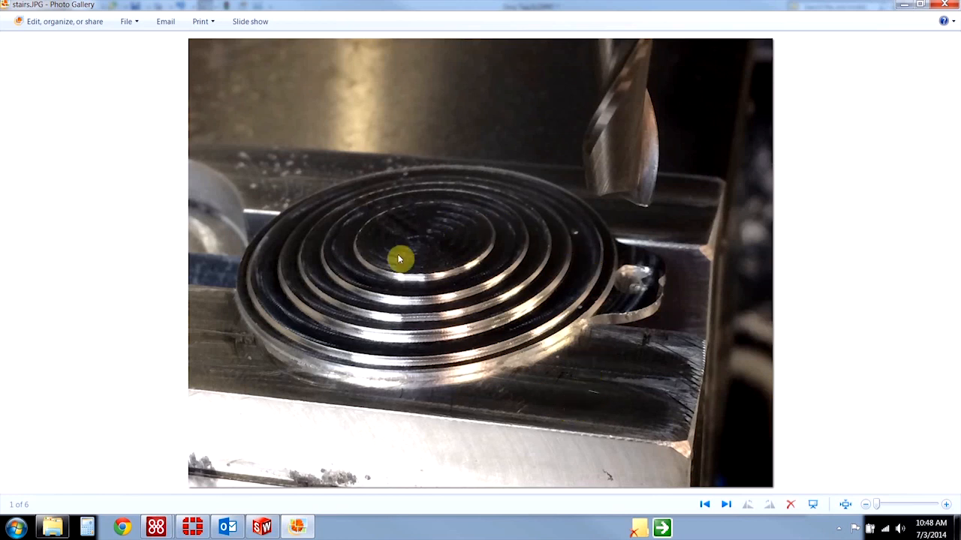
left_click(946, 4)
left_click(367, 79)
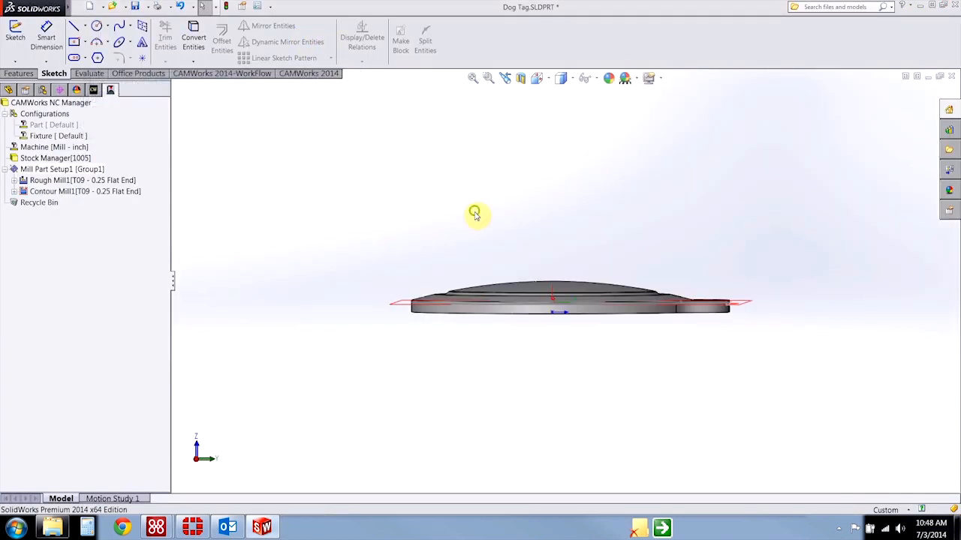
Set the mill part setup's origin to the SOft Jaws Origin sketch
middle_click_drag(474, 214, 472, 289)
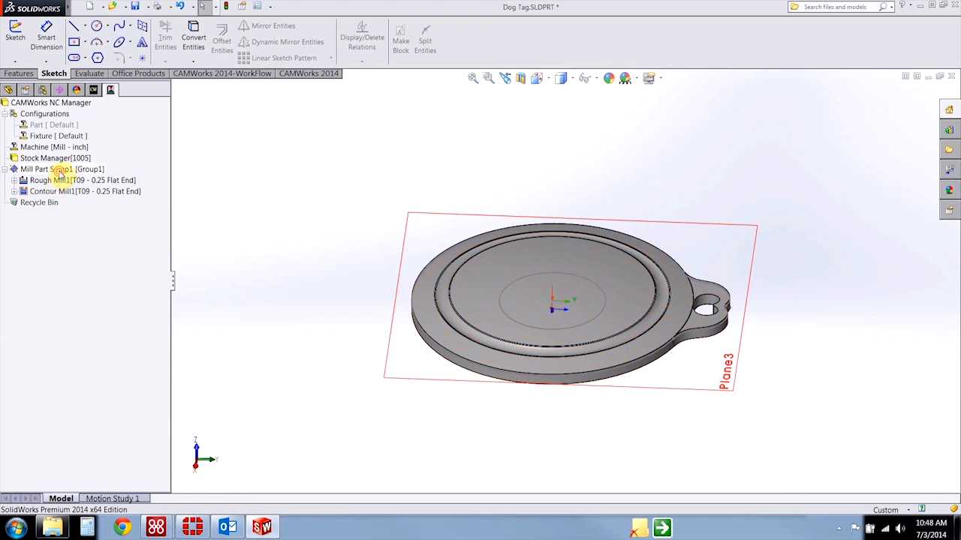
double_click(60, 171)
left_click(123, 130)
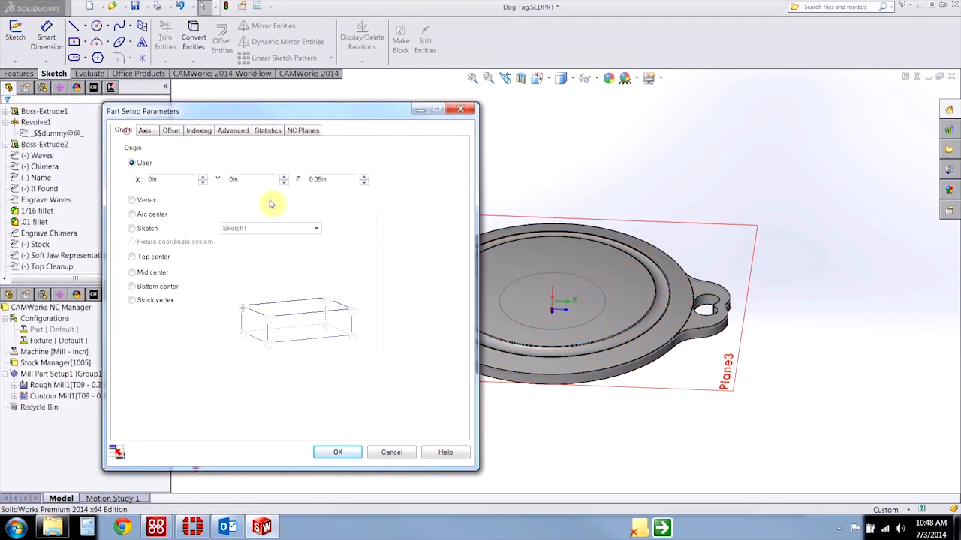
left_click(142, 228)
left_click(248, 229)
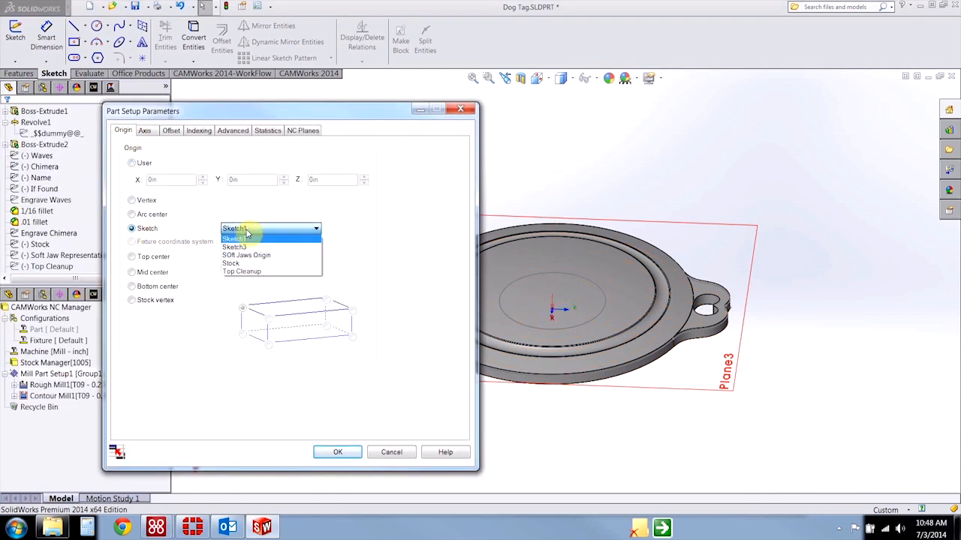
left_click(246, 255)
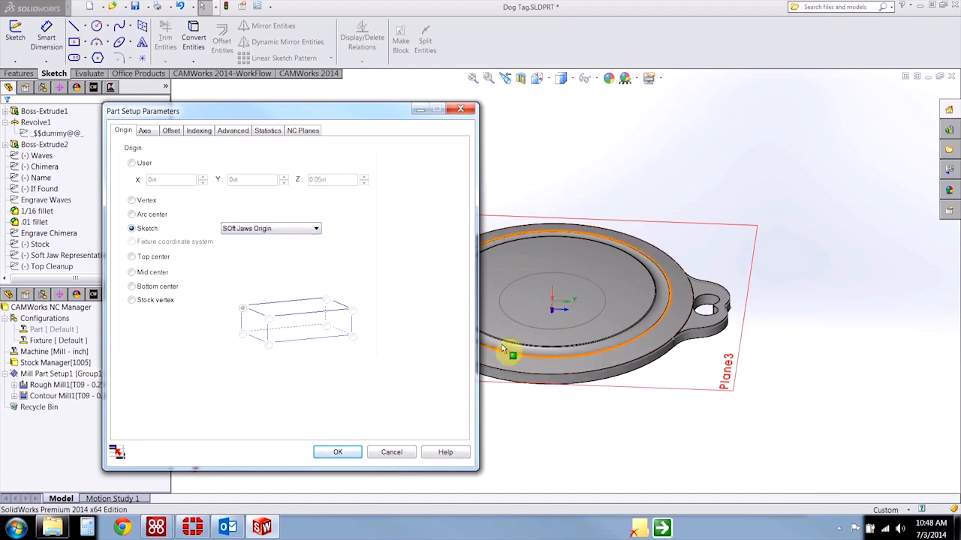
Set the setup's X axis machining direction to an angle of 90 degrees
left_click(144, 130)
left_click_drag(199, 111, 146, 109)
middle_click_drag(497, 169, 493, 242)
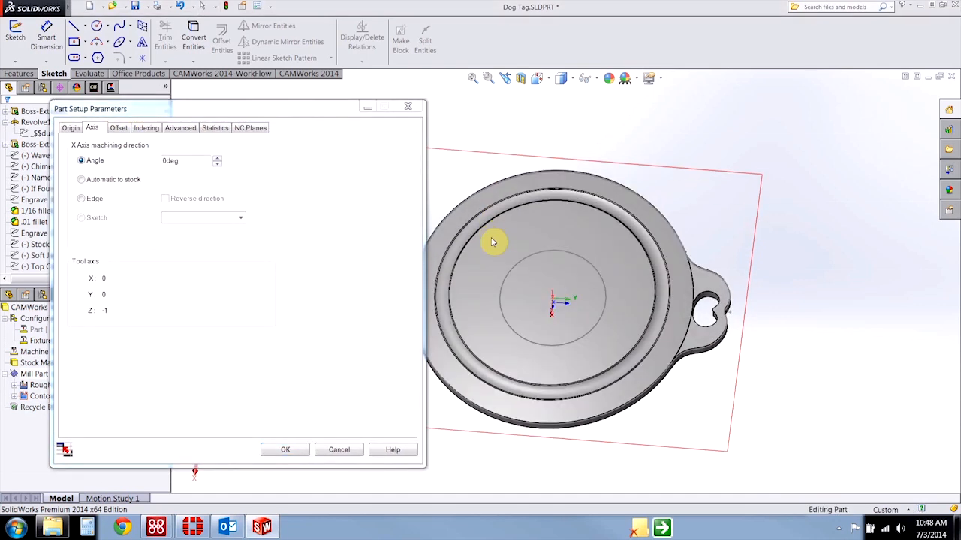
double_click(189, 160)
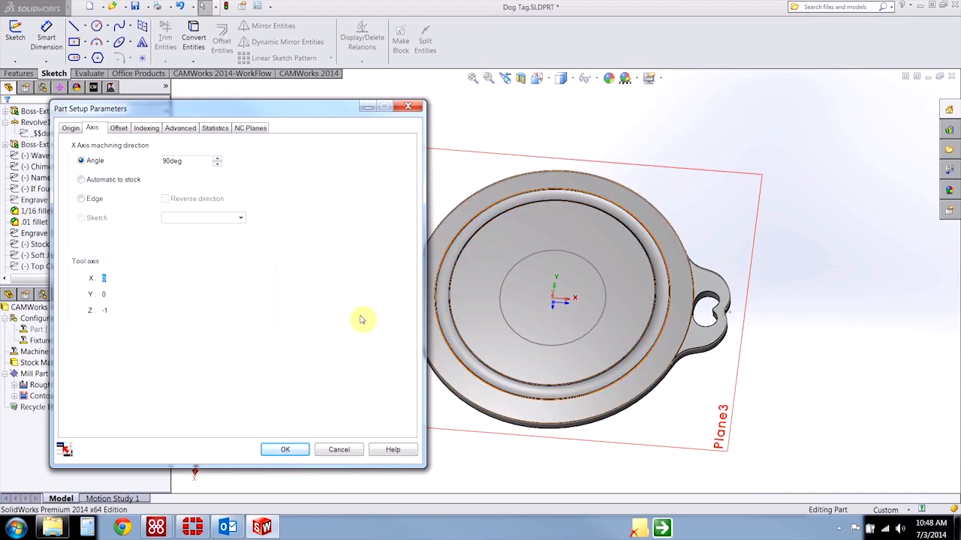
Assign the setup's work coordinate offset as Work Coordinate 54 and apply the part setup parameters
left_click(120, 128)
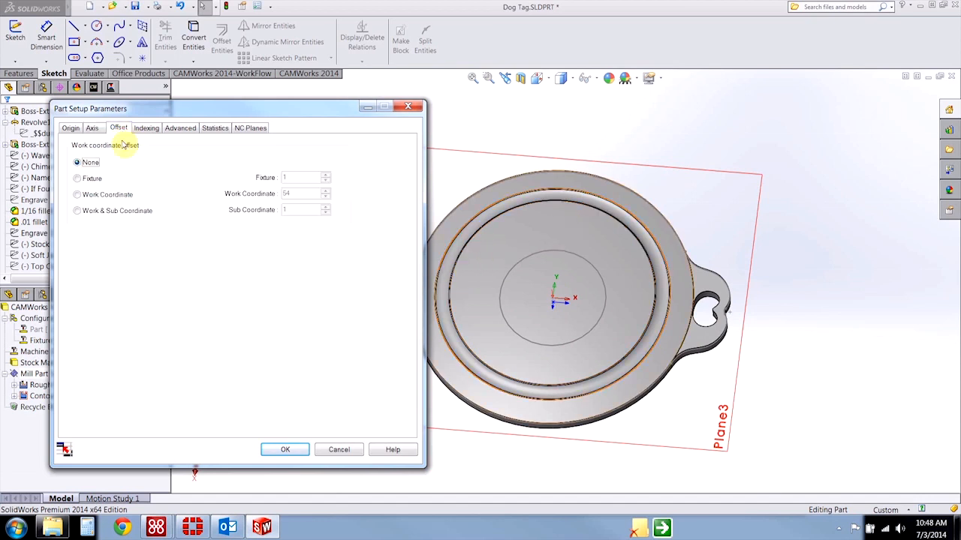
left_click(77, 194)
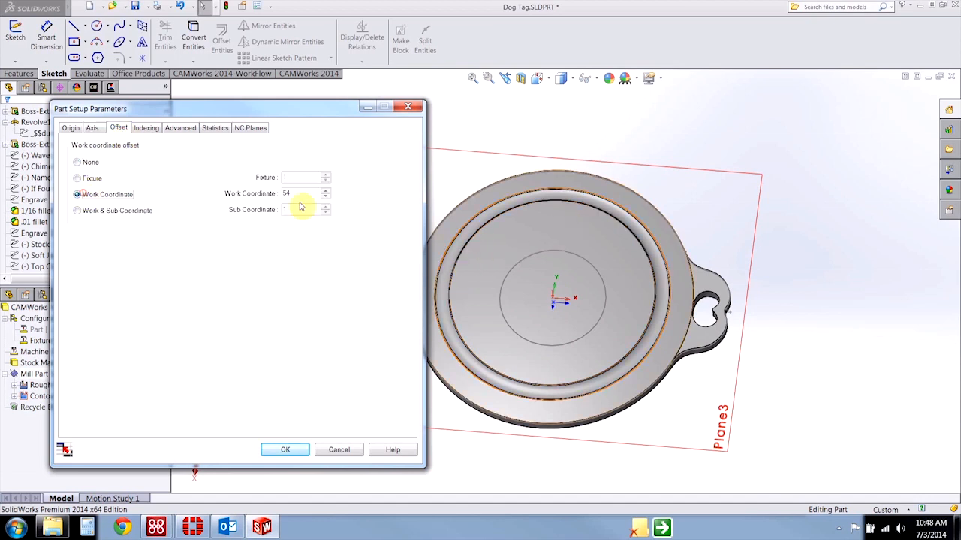
left_click(285, 450)
left_click(529, 300)
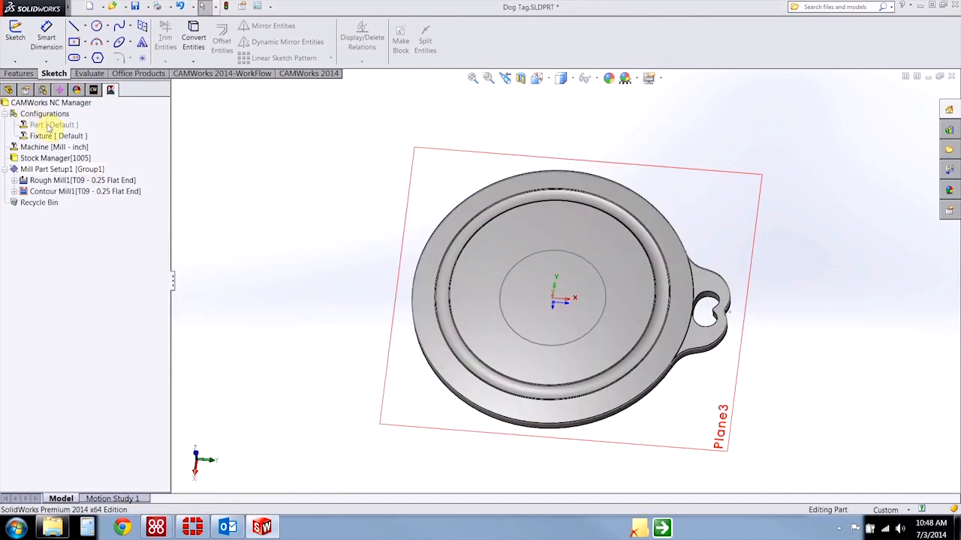
Set the mill machine's posting program number to 0001 and apply the machine settings
double_click(42, 149)
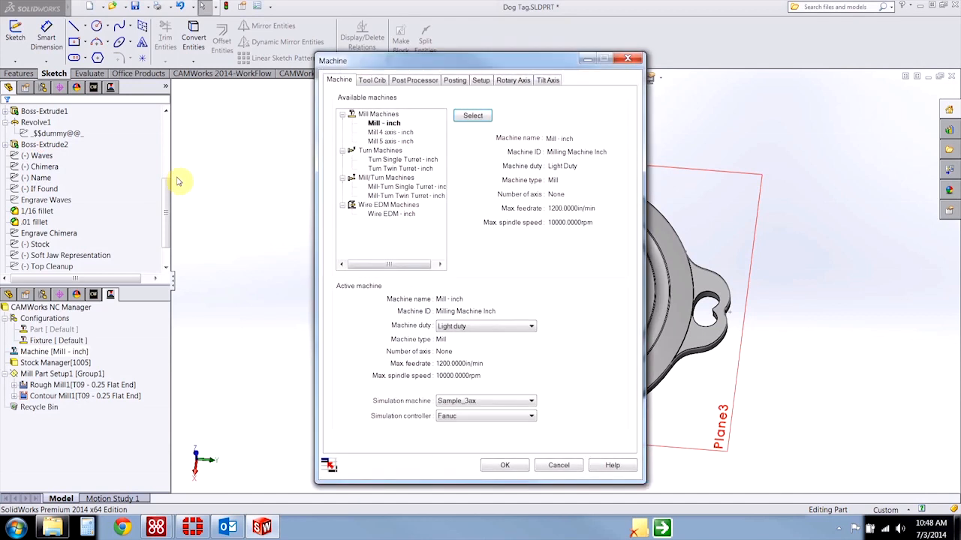
left_click(458, 83)
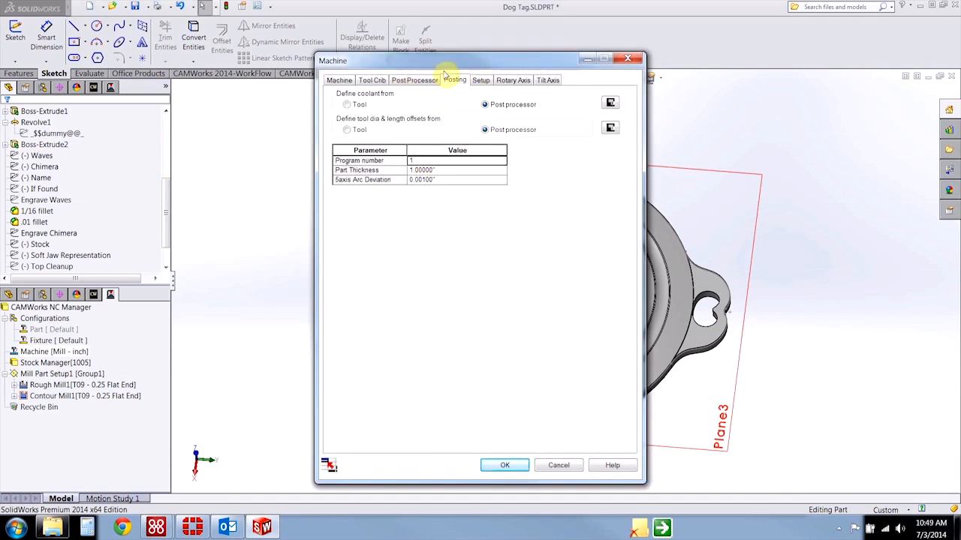
left_click_drag(442, 64, 206, 64)
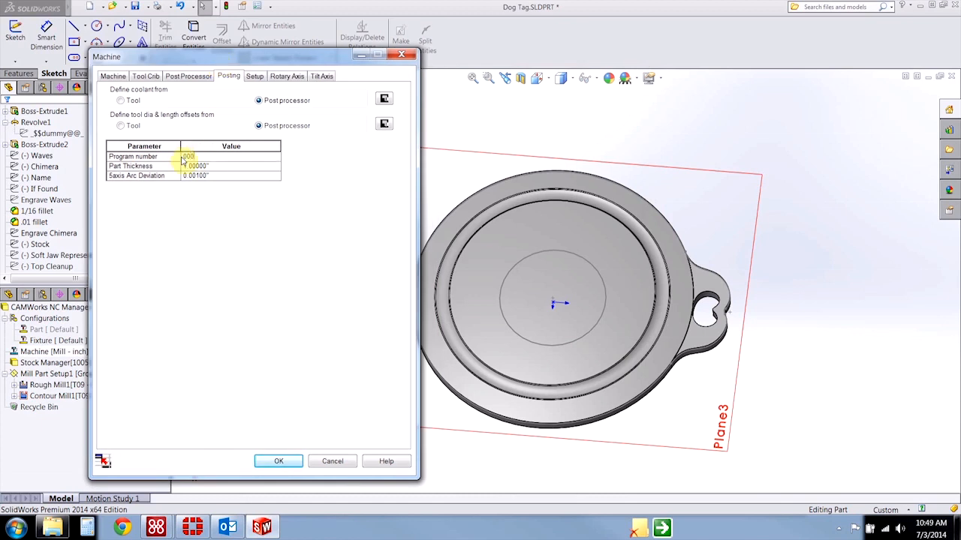
left_click(282, 461)
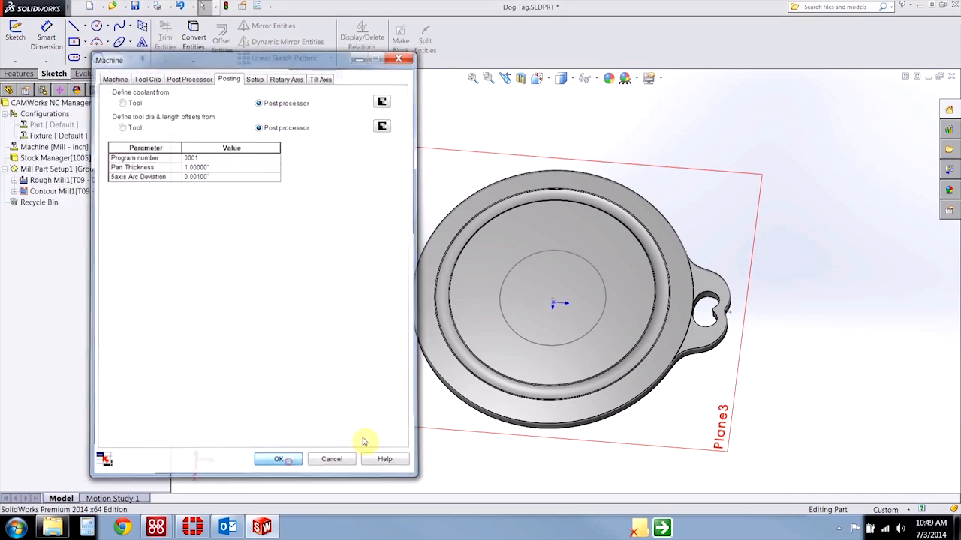